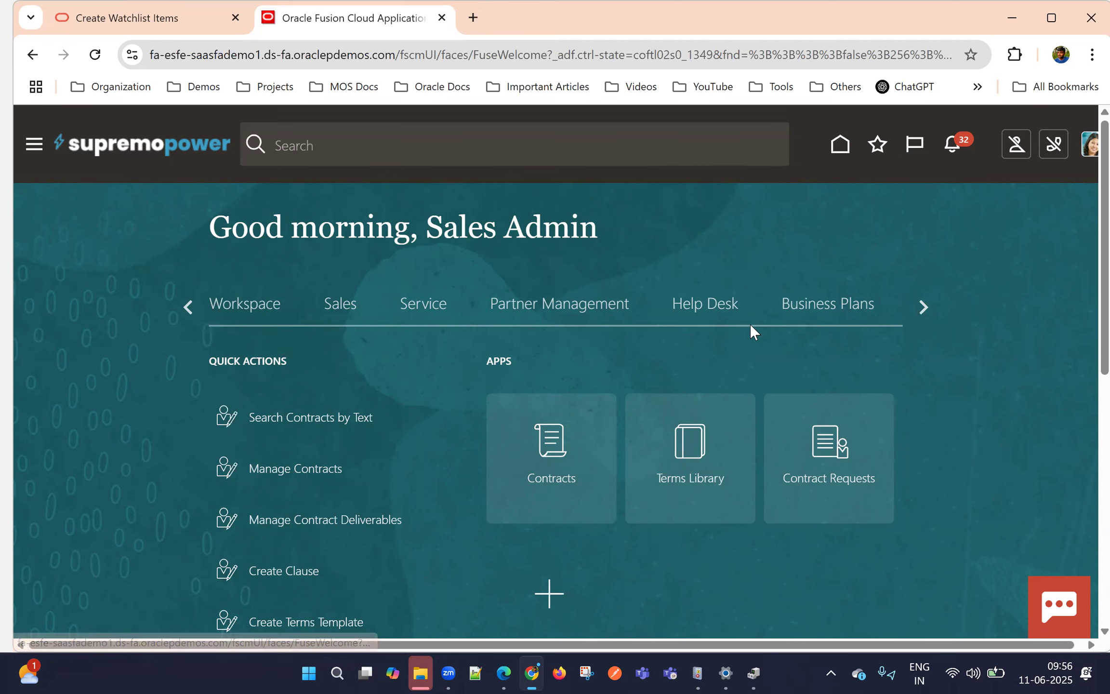
# Browse the home page groups, view the Redwood Sales Accounts list, and return to the home page
pyautogui.click(921, 308)
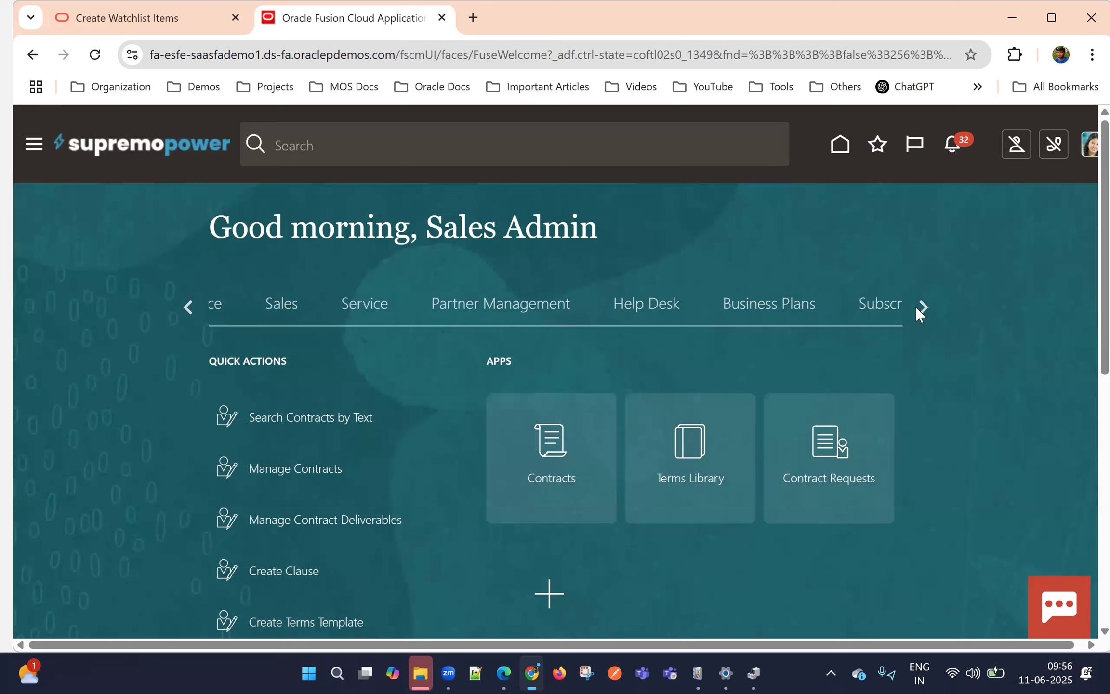
pyautogui.click(190, 308)
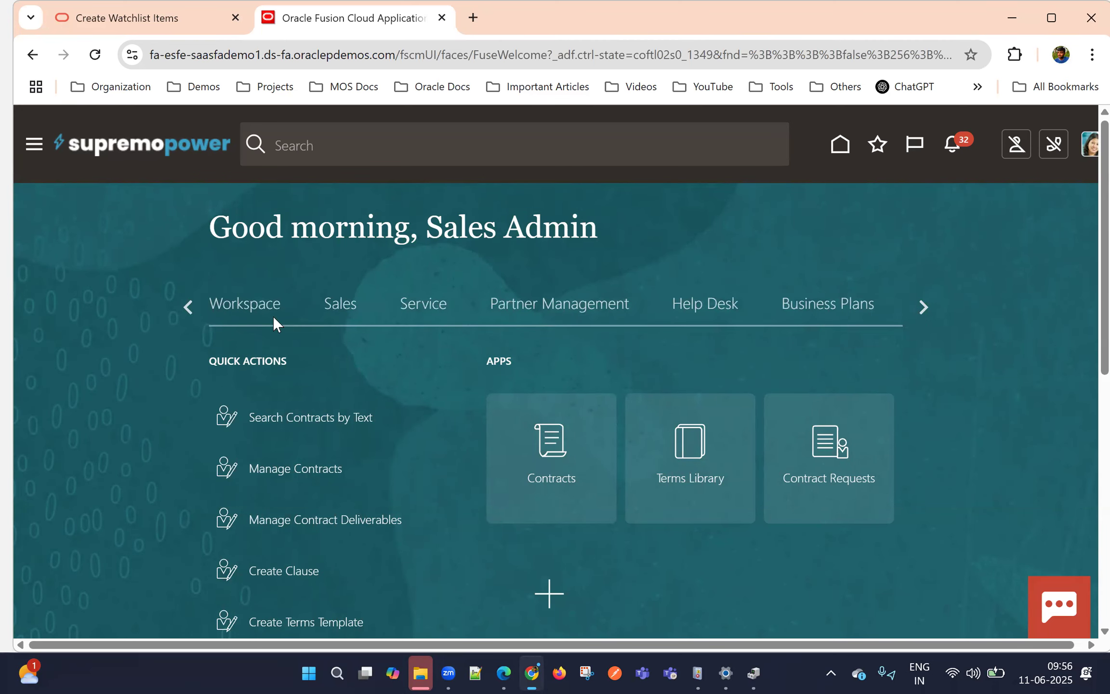
pyautogui.click(189, 308)
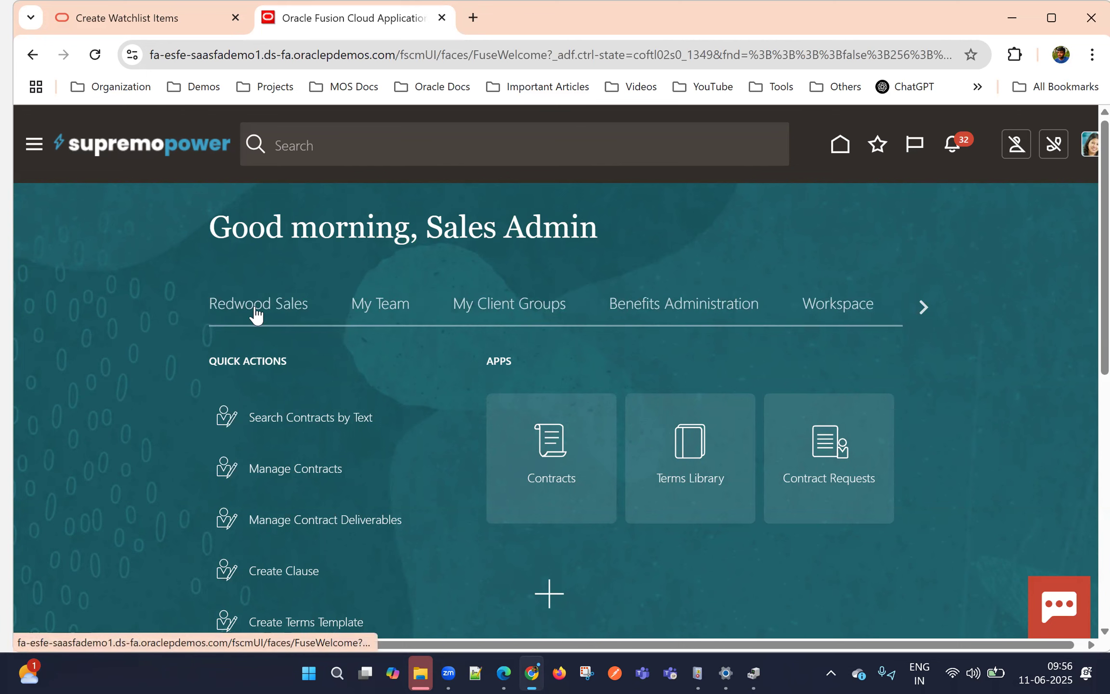
pyautogui.click(256, 313)
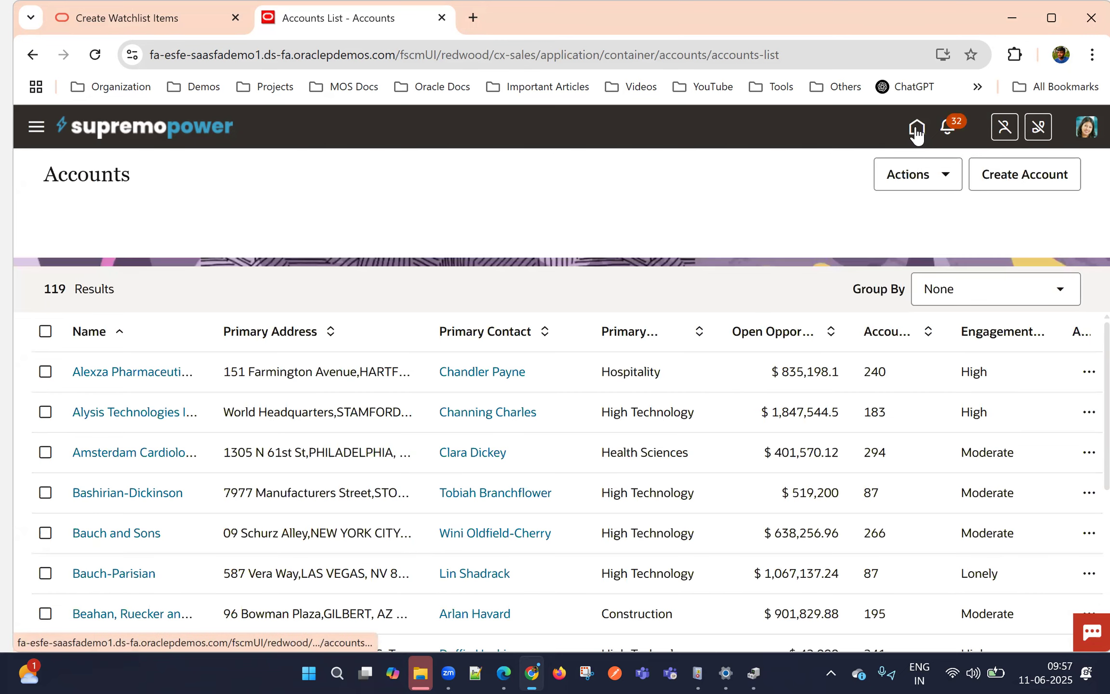
pyautogui.click(915, 135)
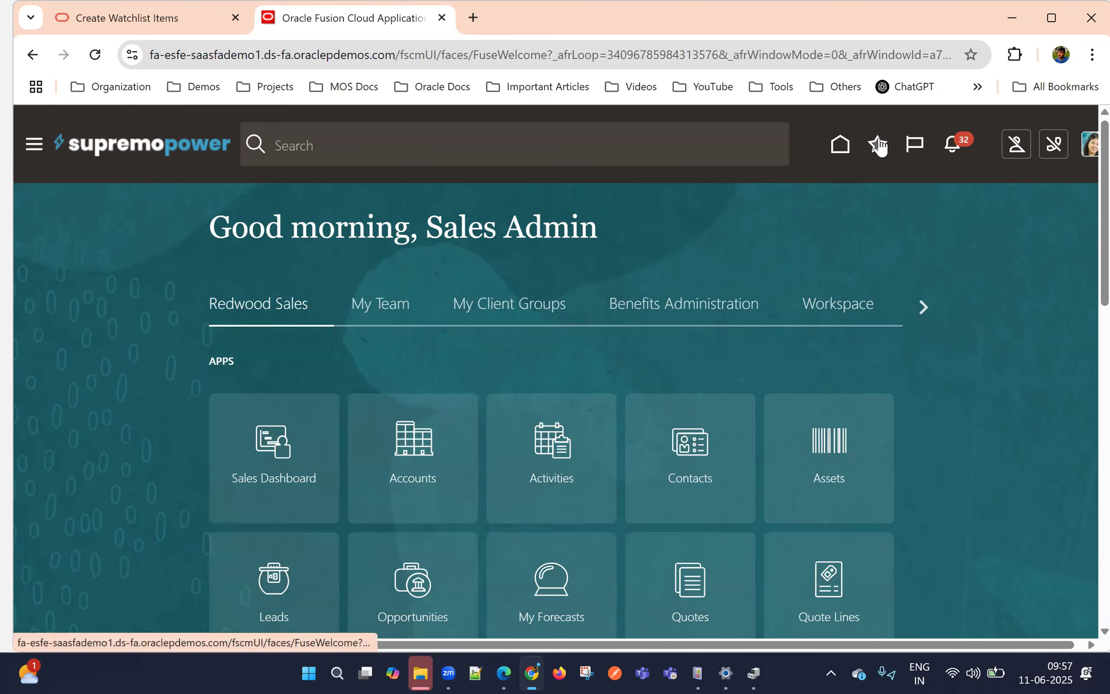
# Look over the Redwood Sales apps and the saved favorites on the home page, then close the favorites
pyautogui.scroll(-3, 597, 254)
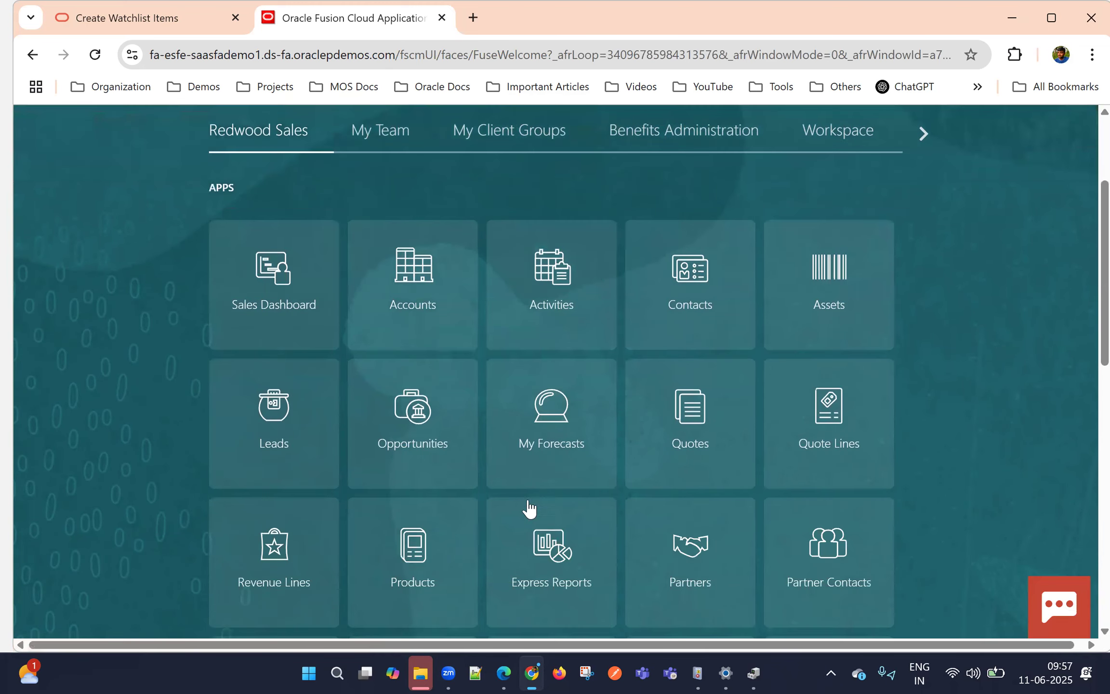
pyautogui.scroll(3, 529, 508)
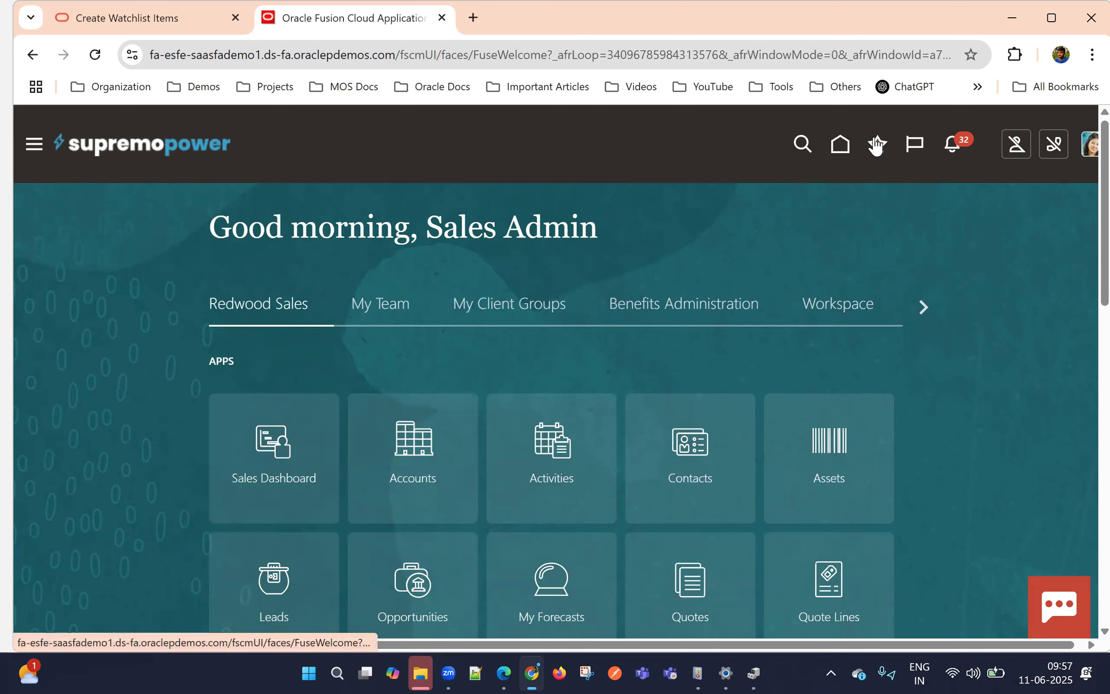
pyautogui.click(878, 145)
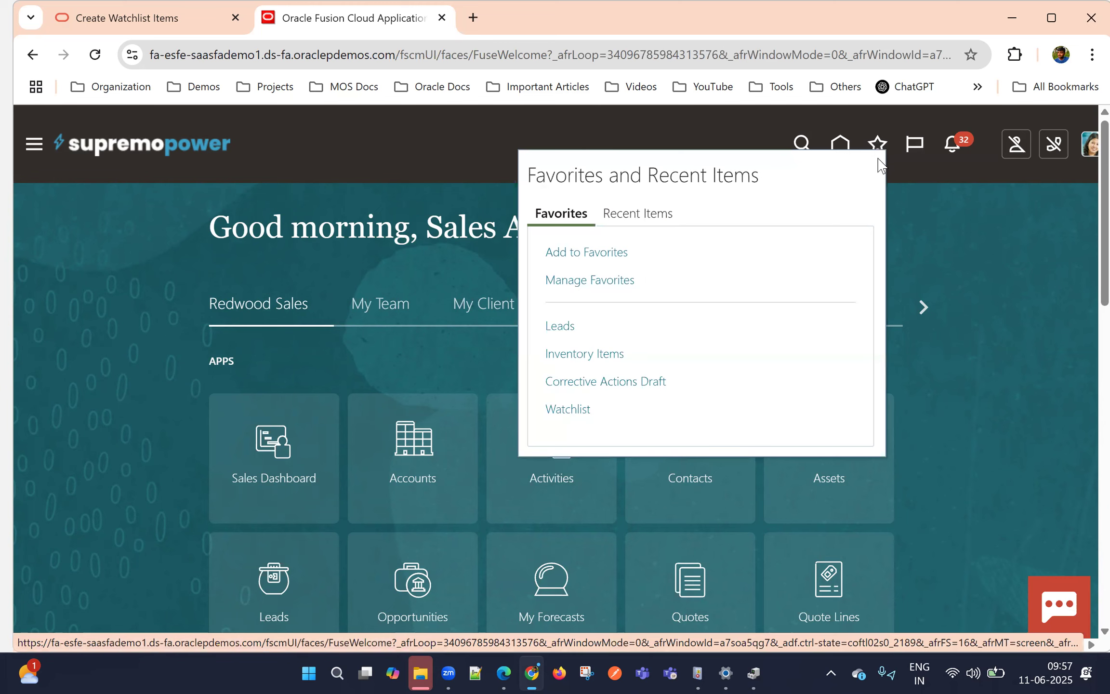
pyautogui.click(918, 228)
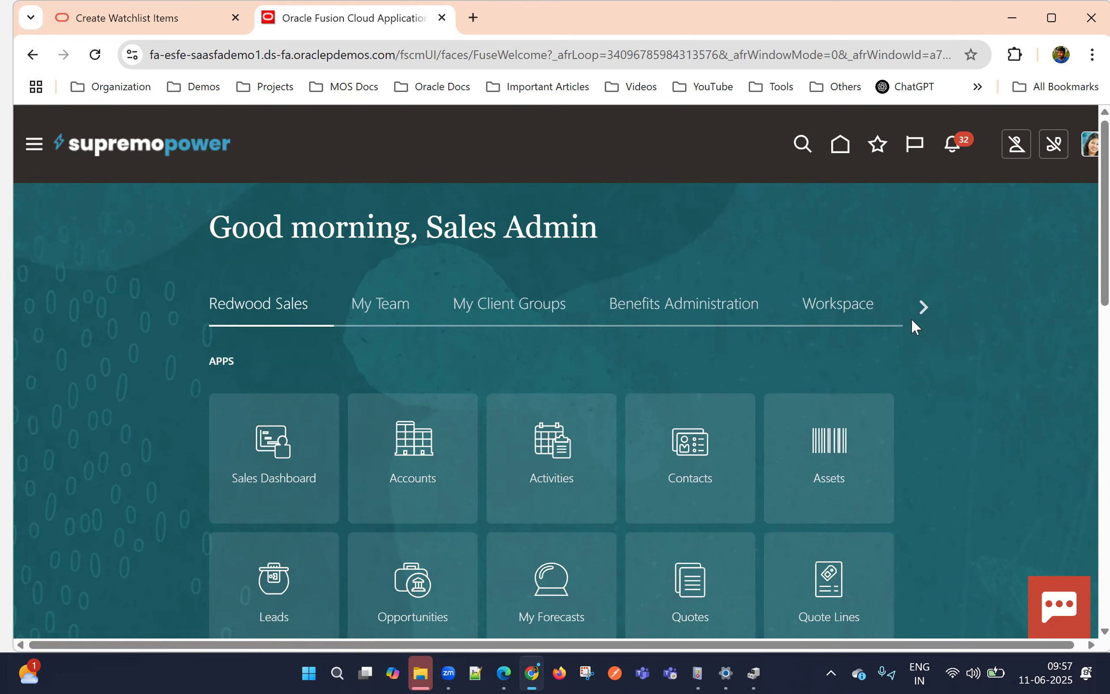
# Open the Leads page from the Sales apps on the home page
pyautogui.click(922, 308)
pyautogui.click(338, 305)
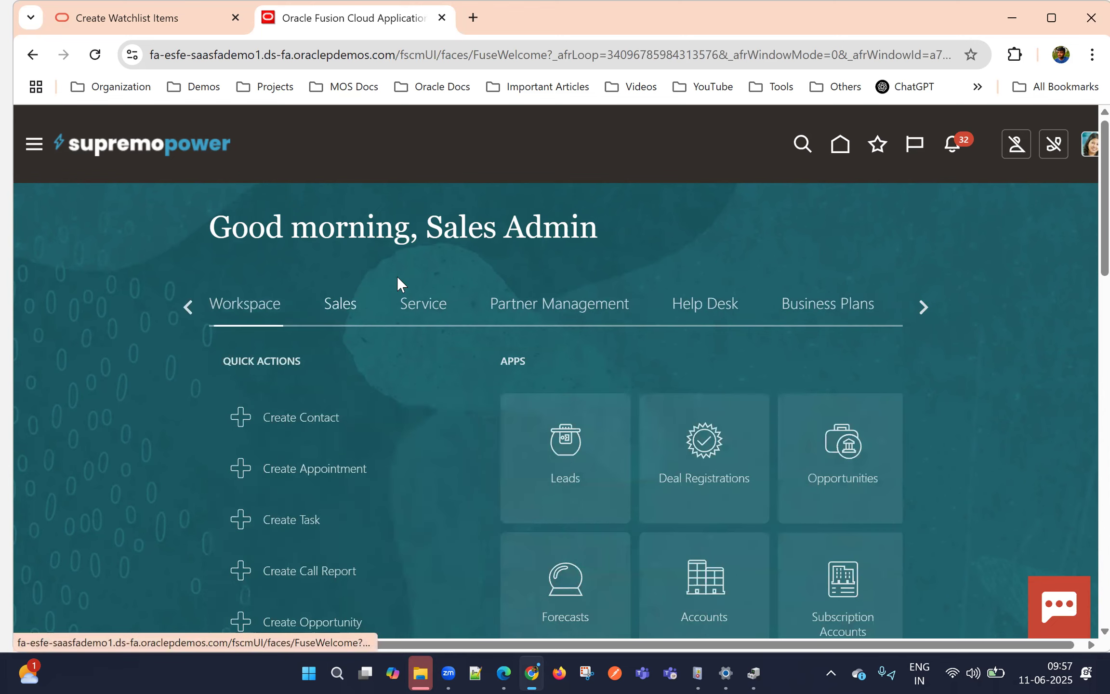
pyautogui.scroll(-3, 693, 347)
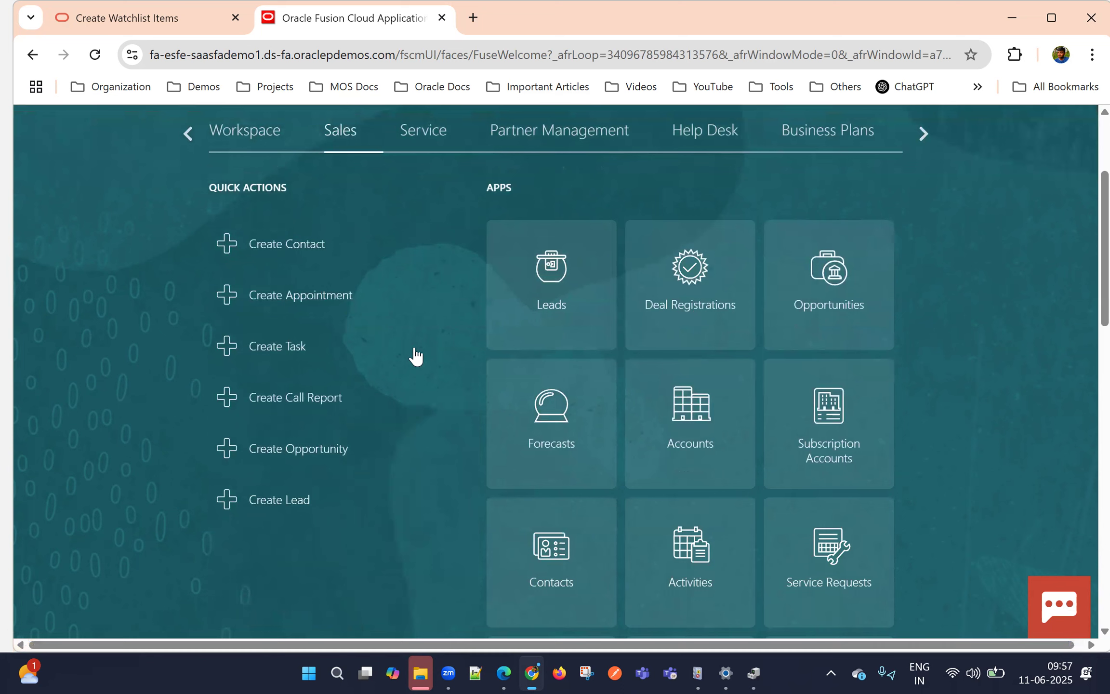
pyautogui.click(558, 292)
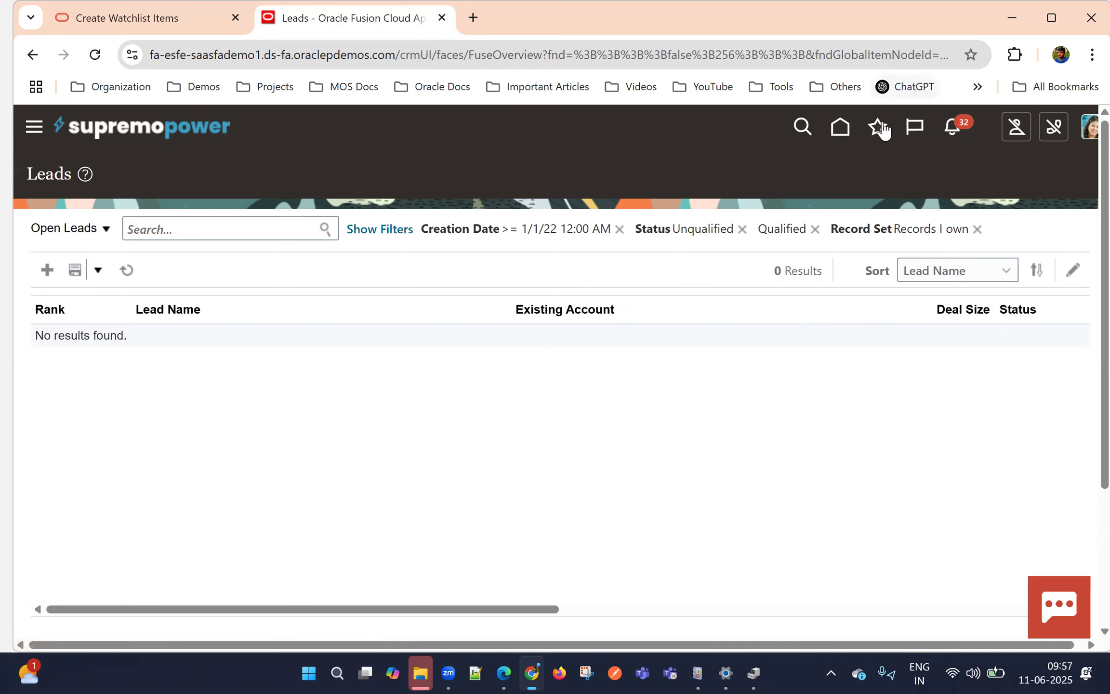
# Review the recent items from the Leads page and return to the favorites list
pyautogui.click(877, 128)
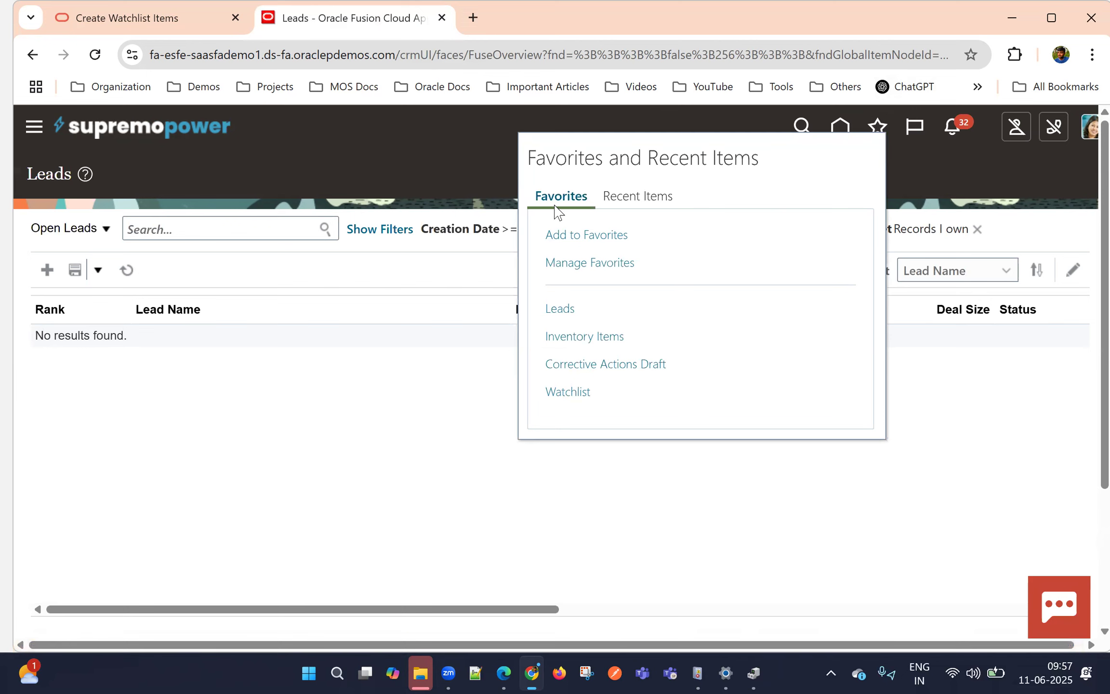
pyautogui.click(633, 196)
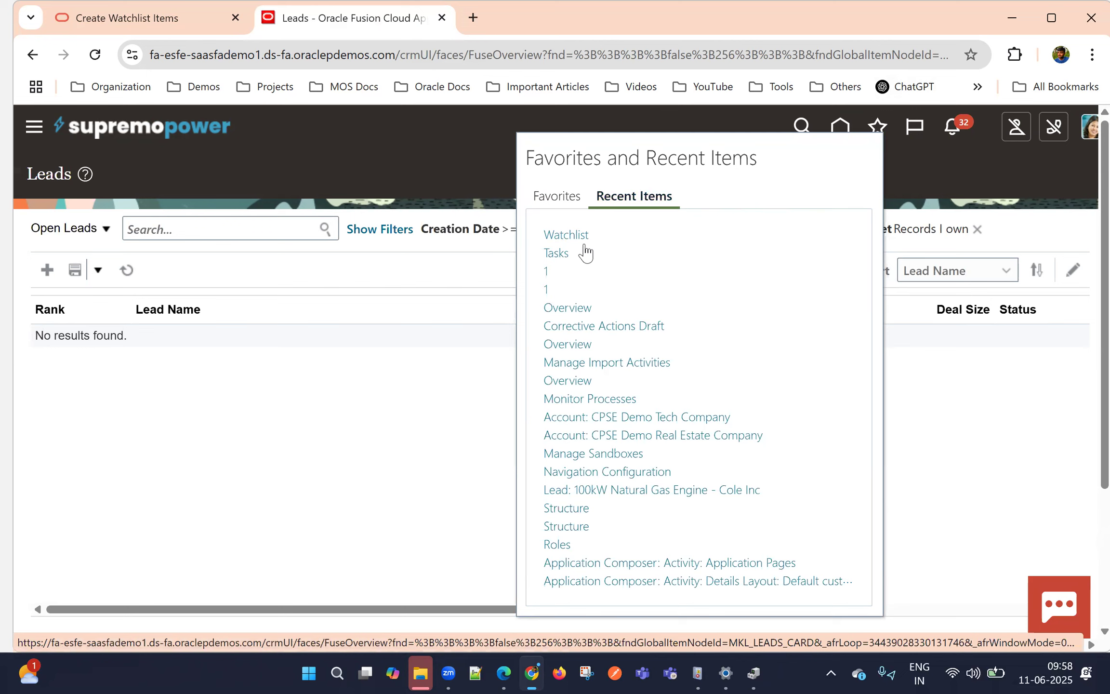
pyautogui.click(556, 195)
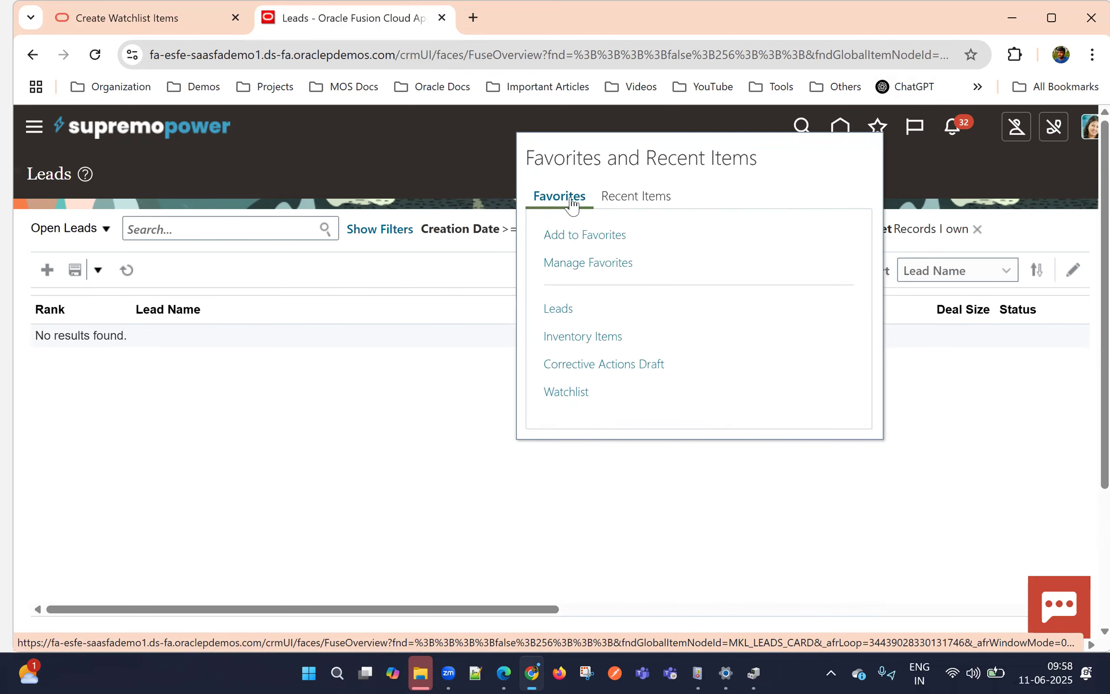
# Add the Leads page to the favorites as Leads, stored in a new folder named CRM
pyautogui.click(614, 236)
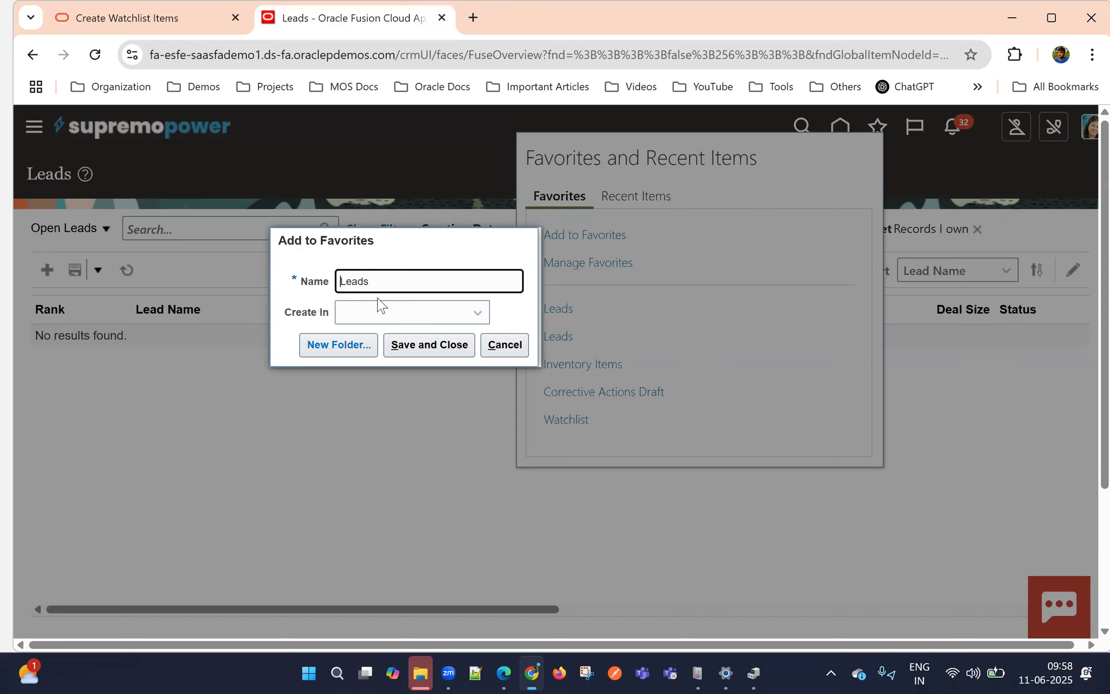
pyautogui.click(392, 313)
pyautogui.click(432, 263)
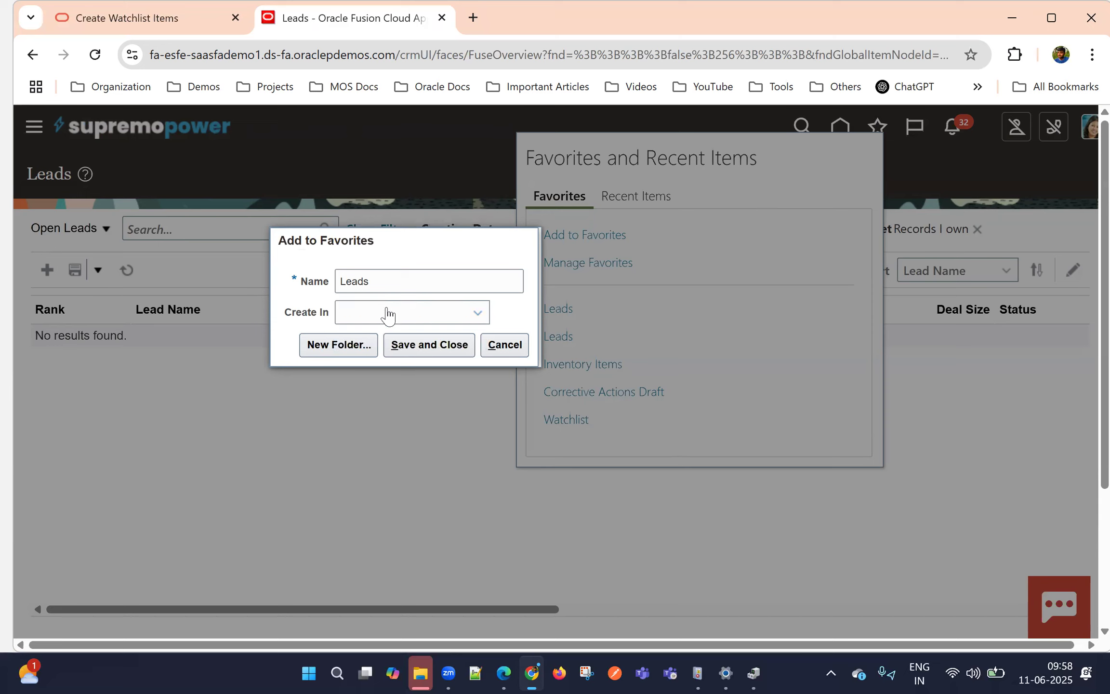
pyautogui.click(338, 345)
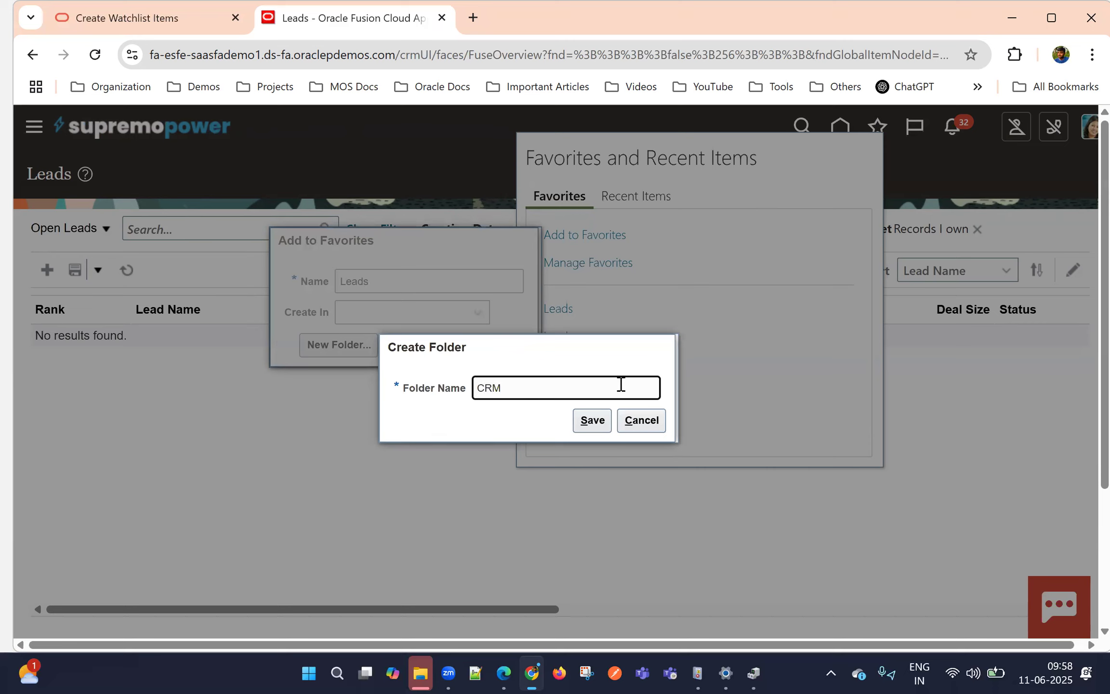
pyautogui.click(590, 421)
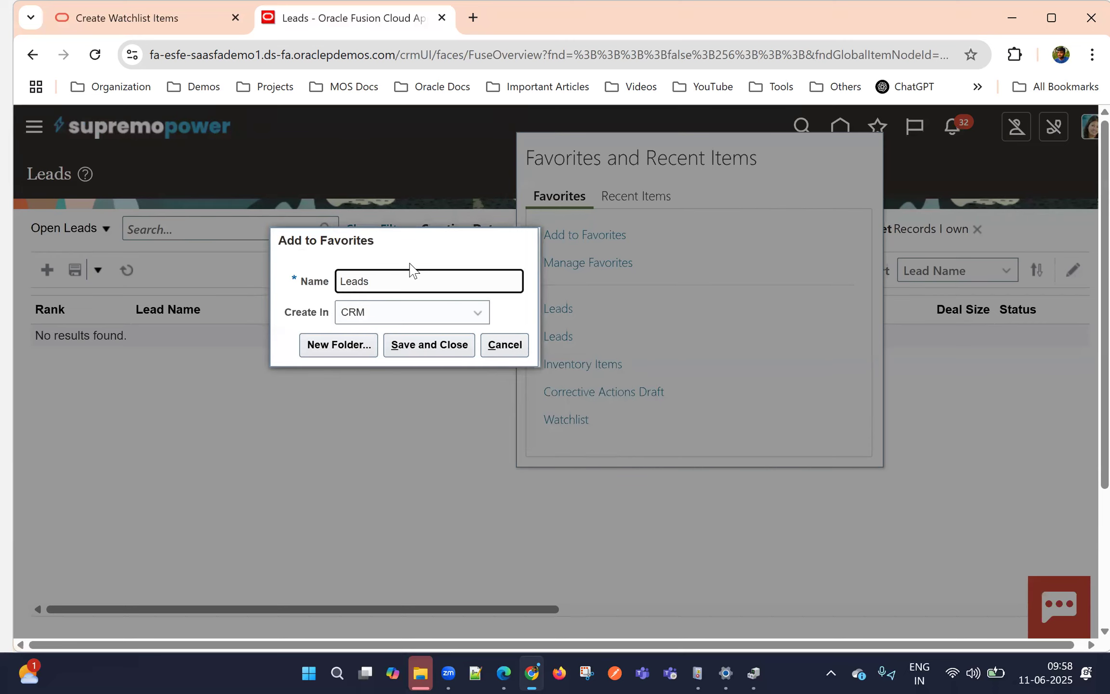
pyautogui.click(423, 345)
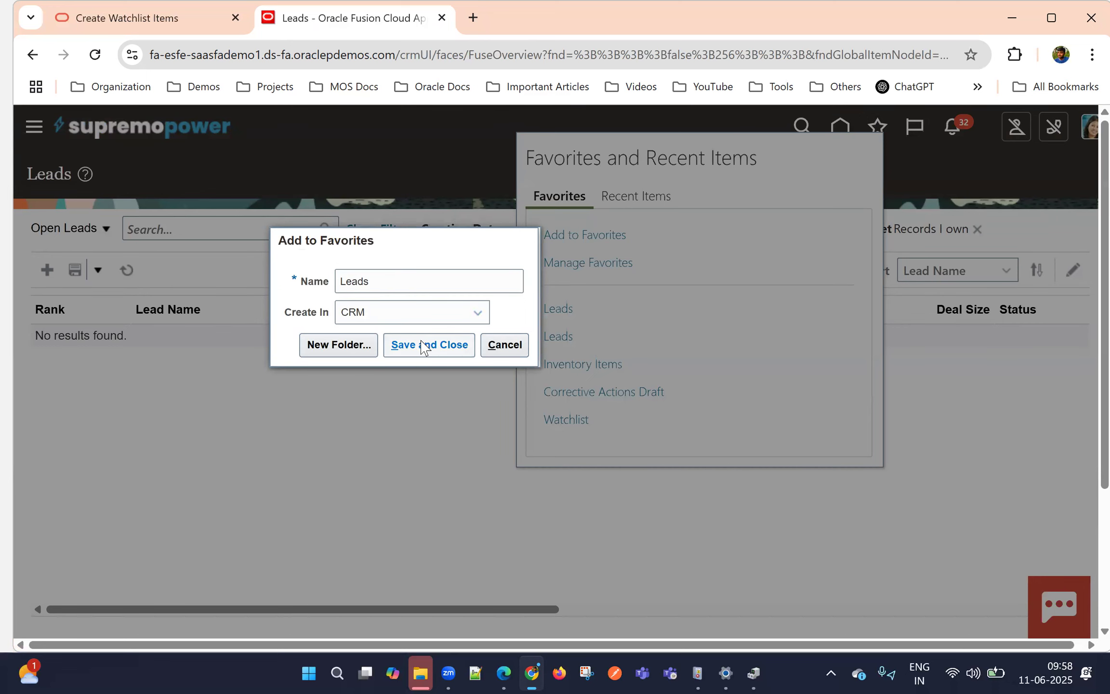
# Check the CRM folder in the favorites and open its Leads link
pyautogui.click(878, 128)
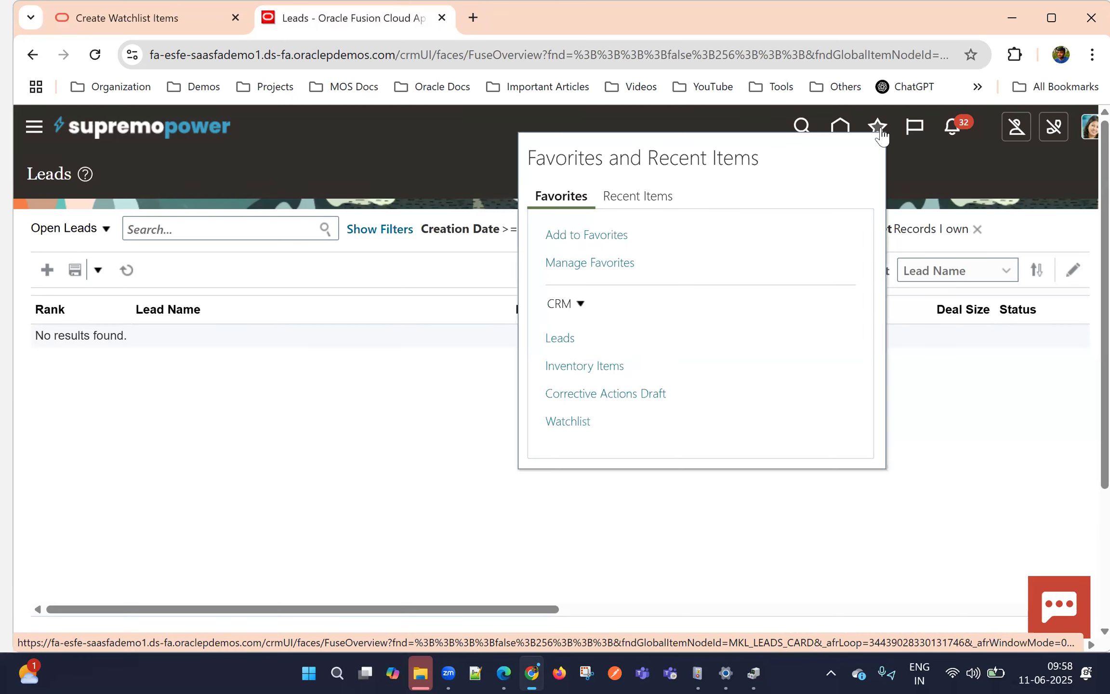
pyautogui.click(576, 306)
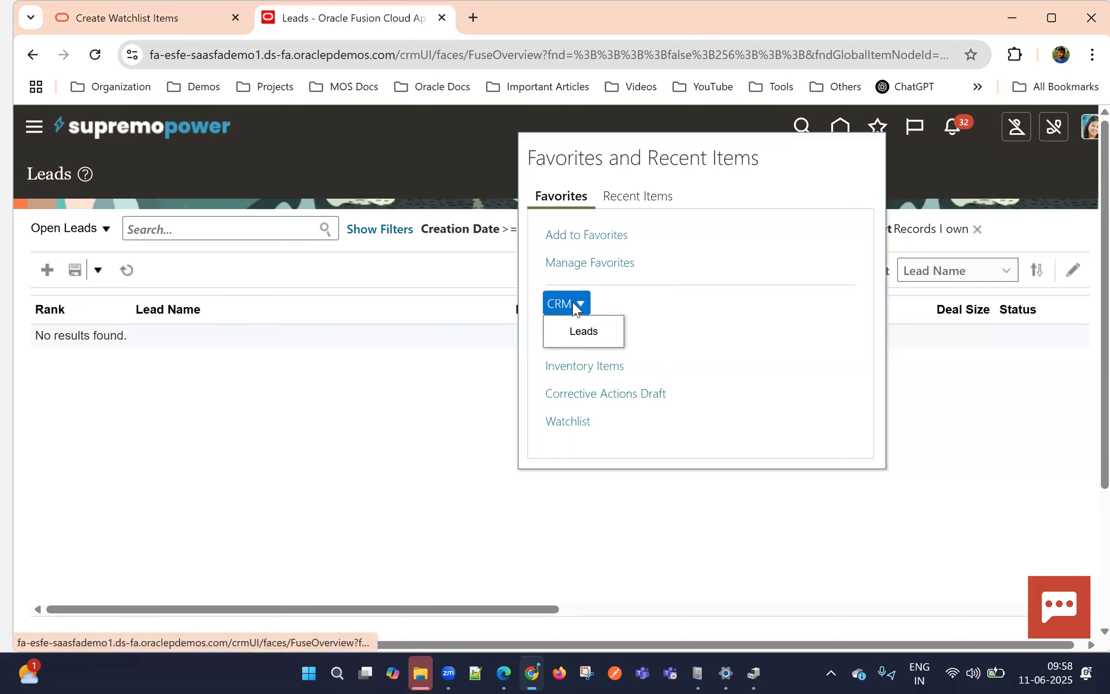
pyautogui.click(578, 339)
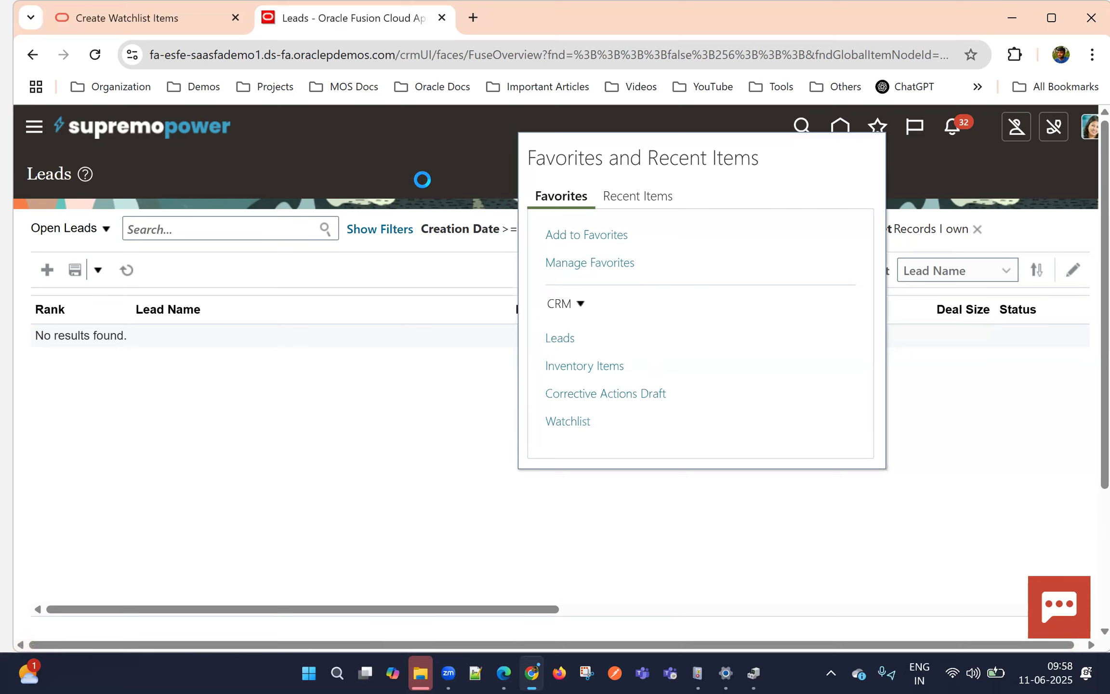
# Return to the home page and reach the Leads page through the CRM favorites folder
pyautogui.click(841, 127)
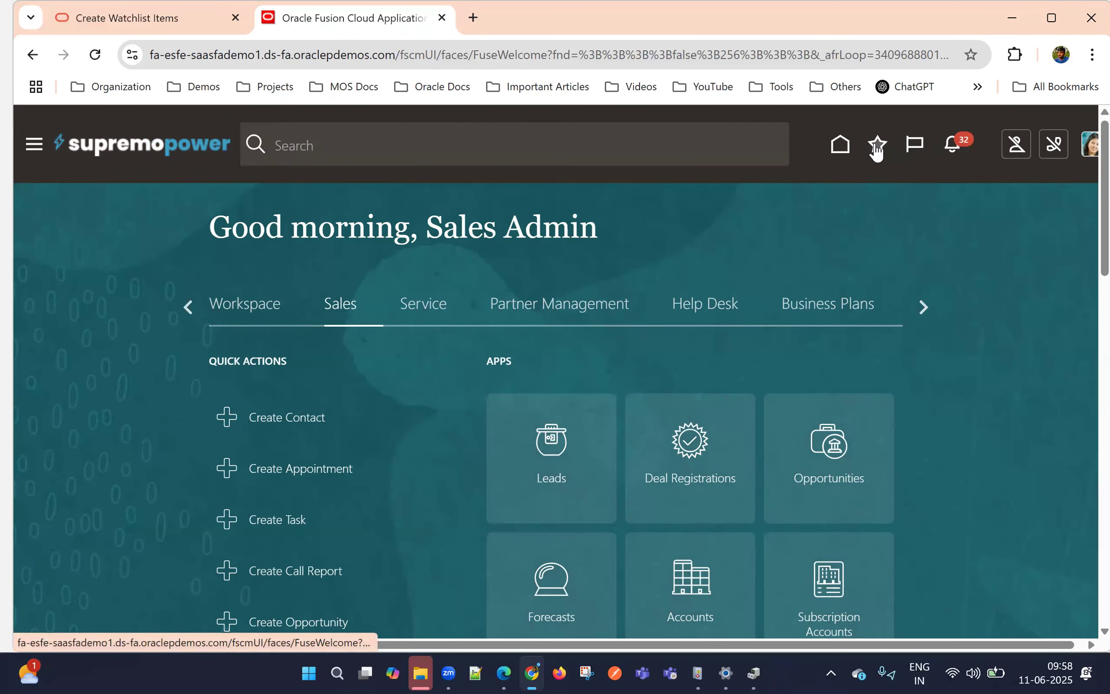
pyautogui.click(877, 144)
pyautogui.click(574, 323)
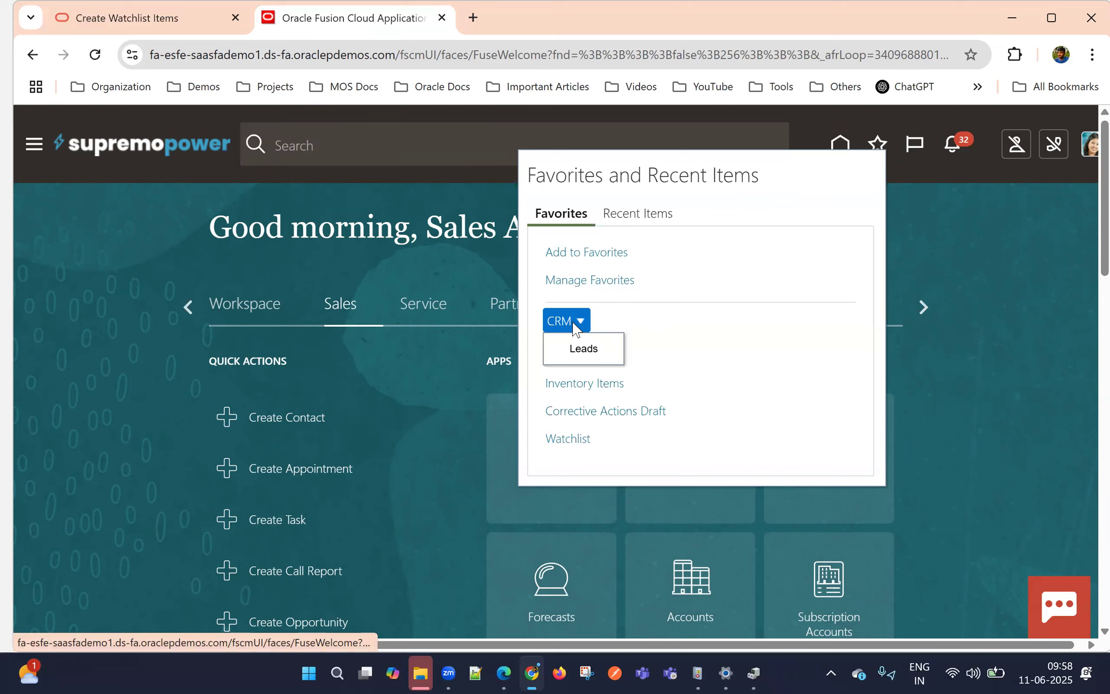
pyautogui.click(585, 349)
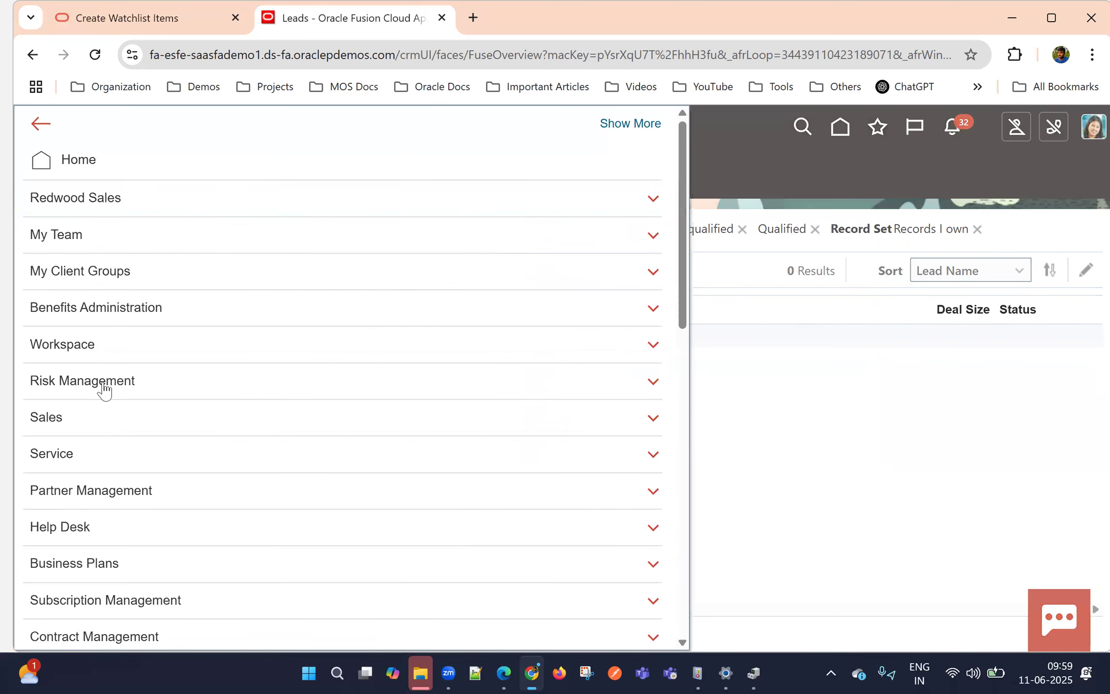
# Open the Workspace page and add it to the favorites as Workspace in the existing CRM folder
pyautogui.click(151, 340)
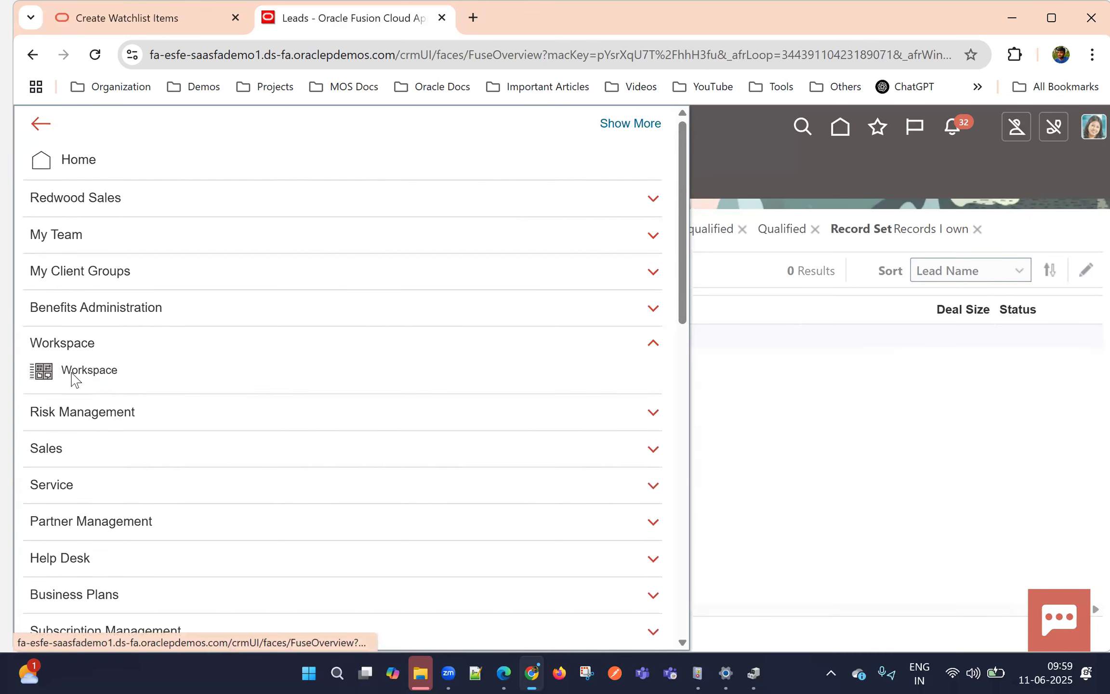
pyautogui.click(73, 378)
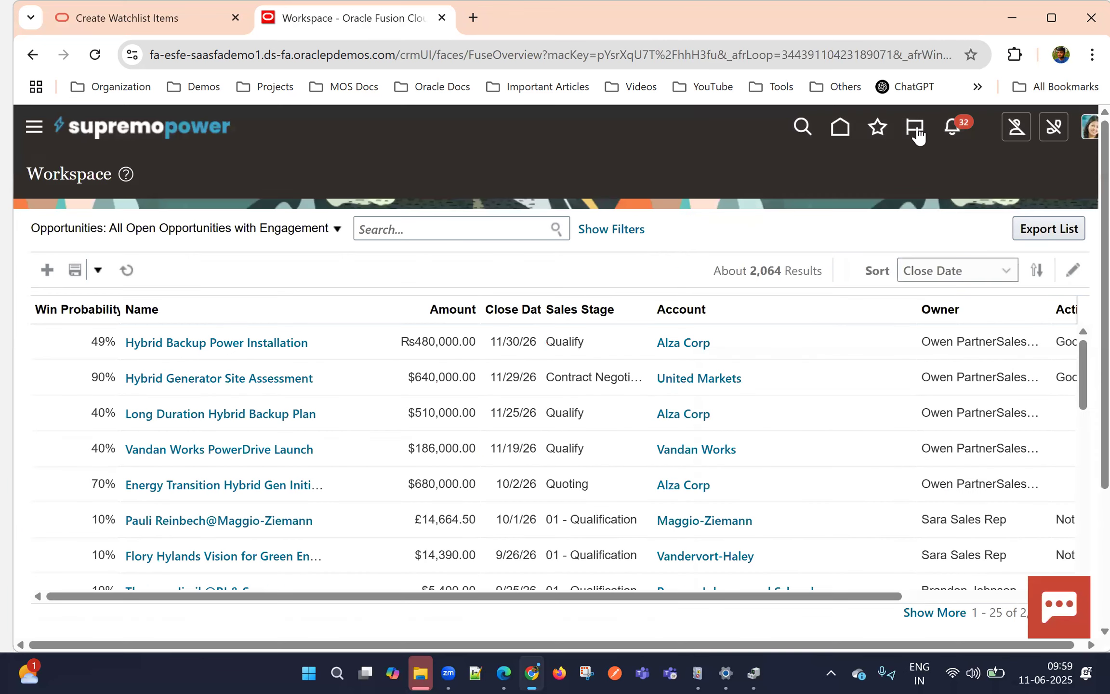
pyautogui.click(882, 134)
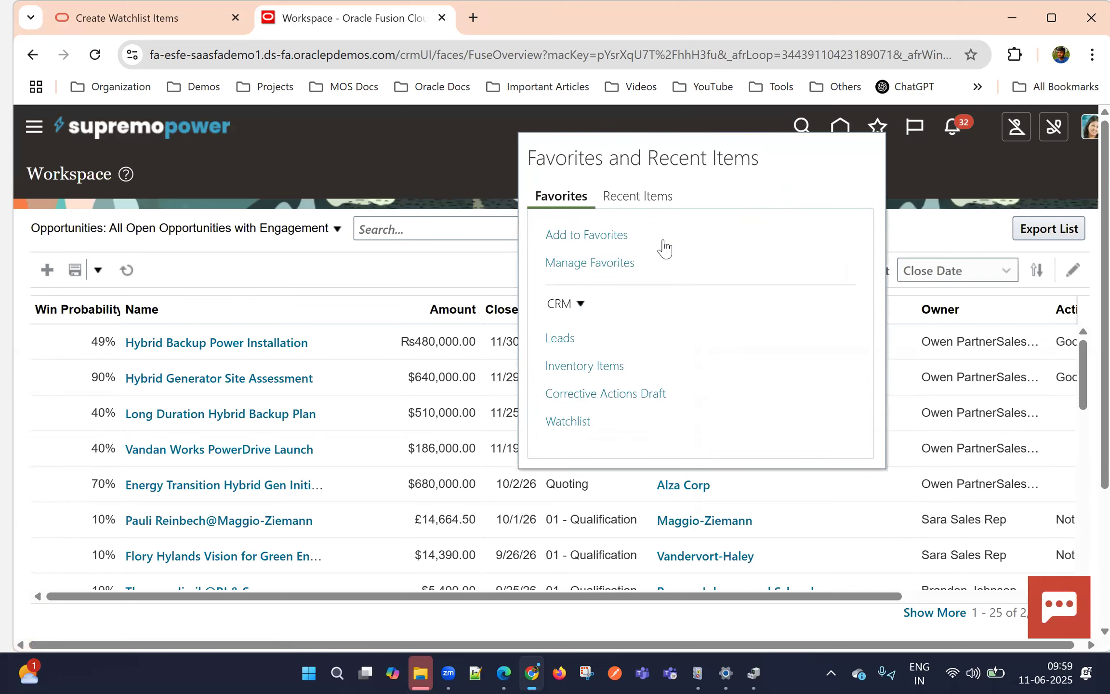
pyautogui.click(597, 244)
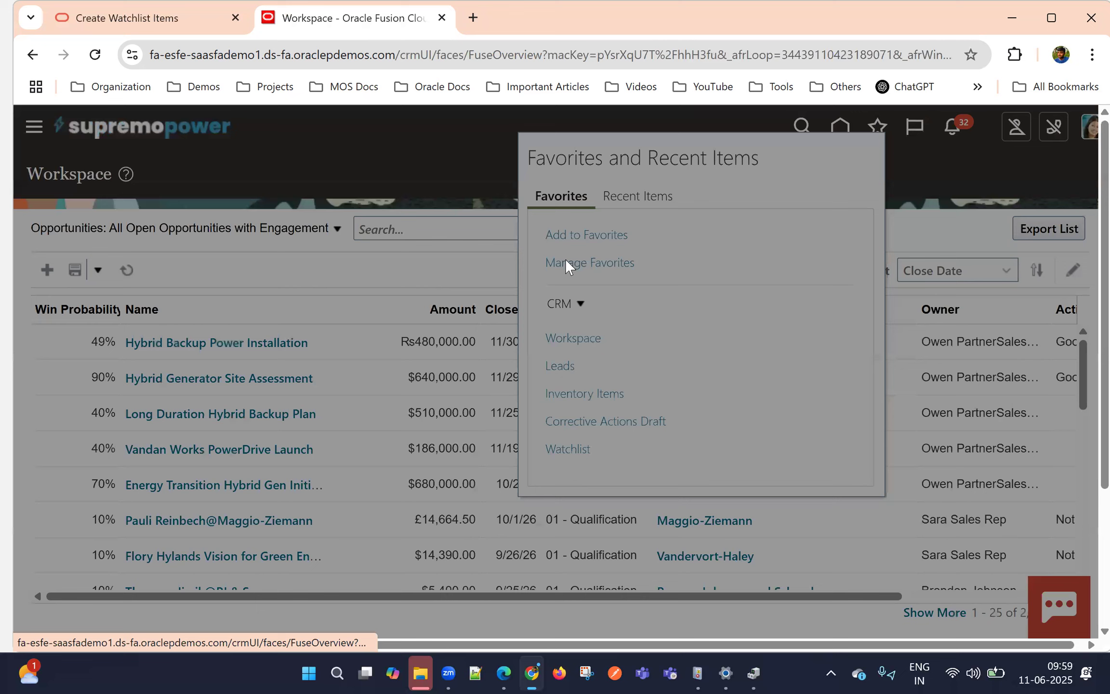
pyautogui.click(479, 313)
pyautogui.click(411, 361)
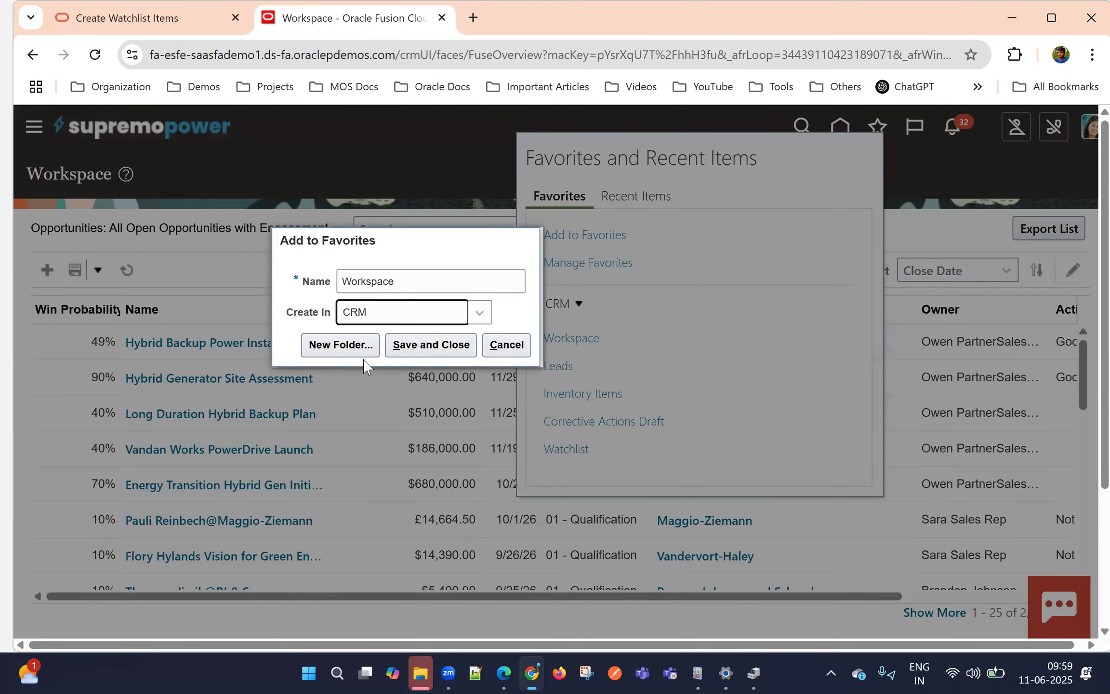
pyautogui.click(424, 345)
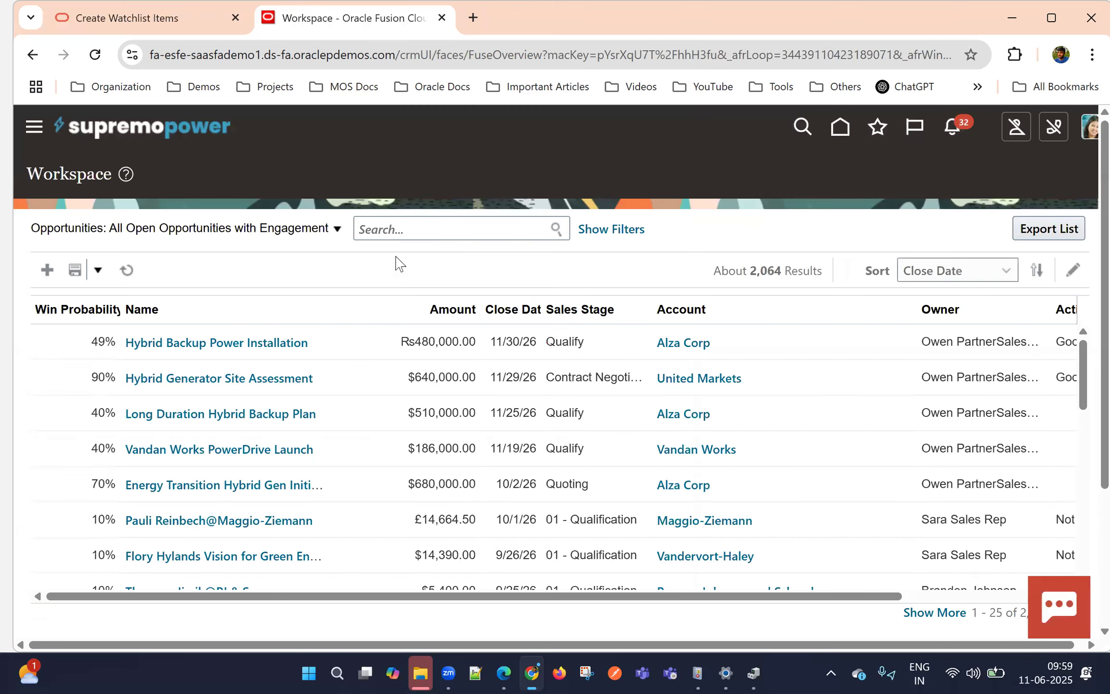
# Open the Opportunities page from the home page, and from there reach the Workspace page through the CRM favorites folder
pyautogui.click(844, 128)
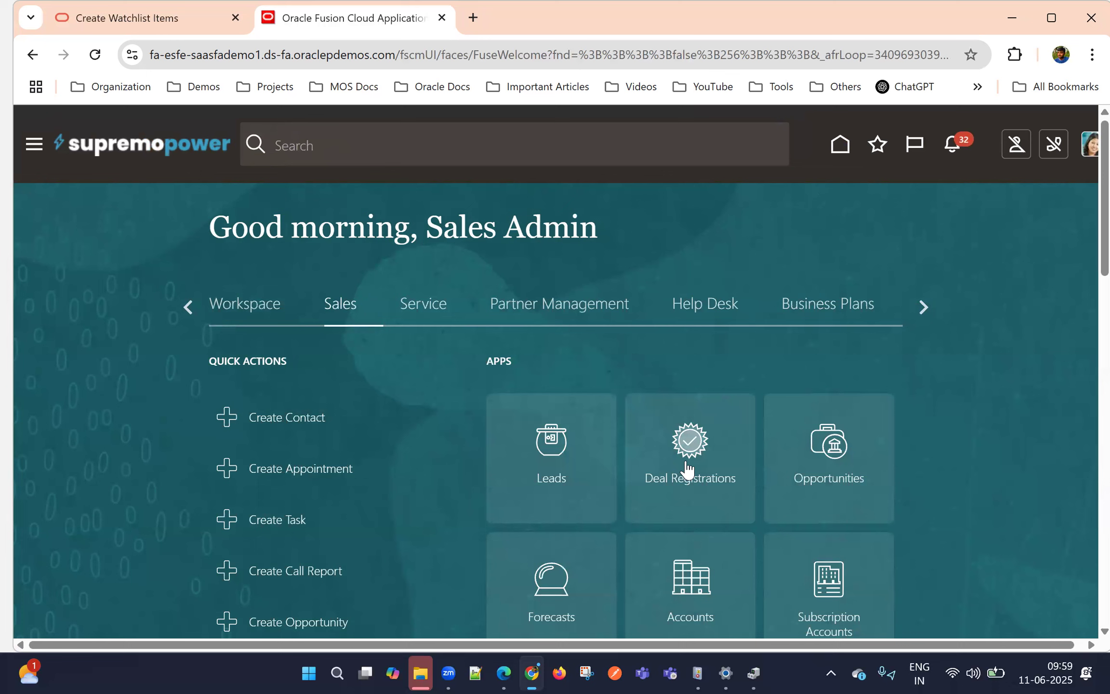
pyautogui.click(844, 448)
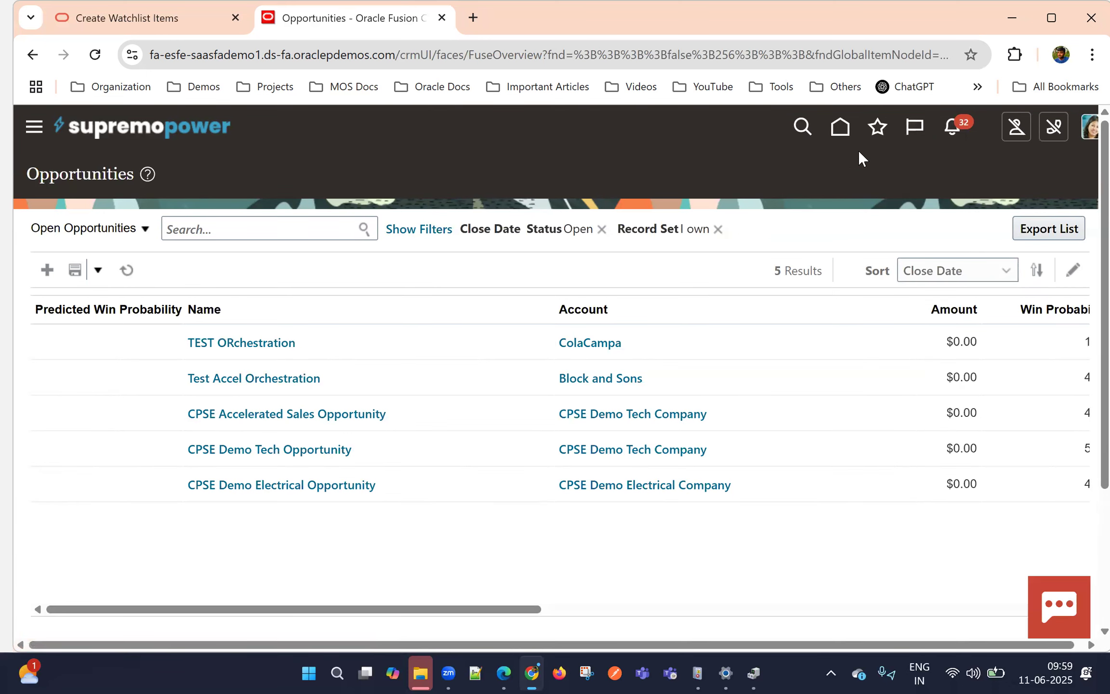
pyautogui.click(877, 127)
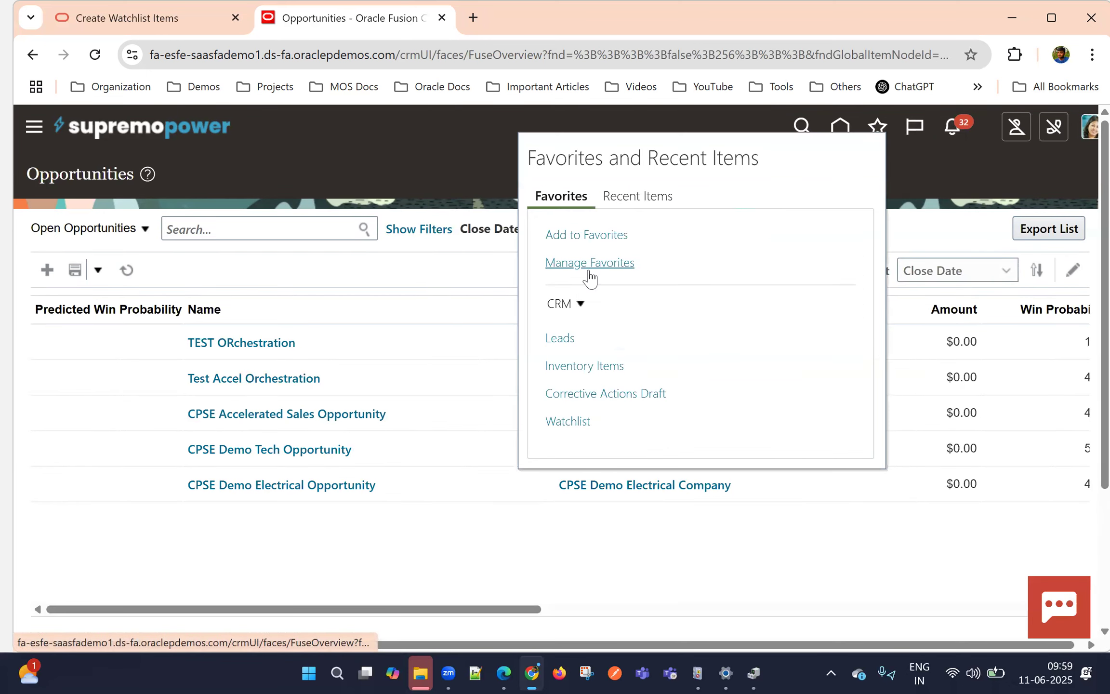
pyautogui.click(568, 303)
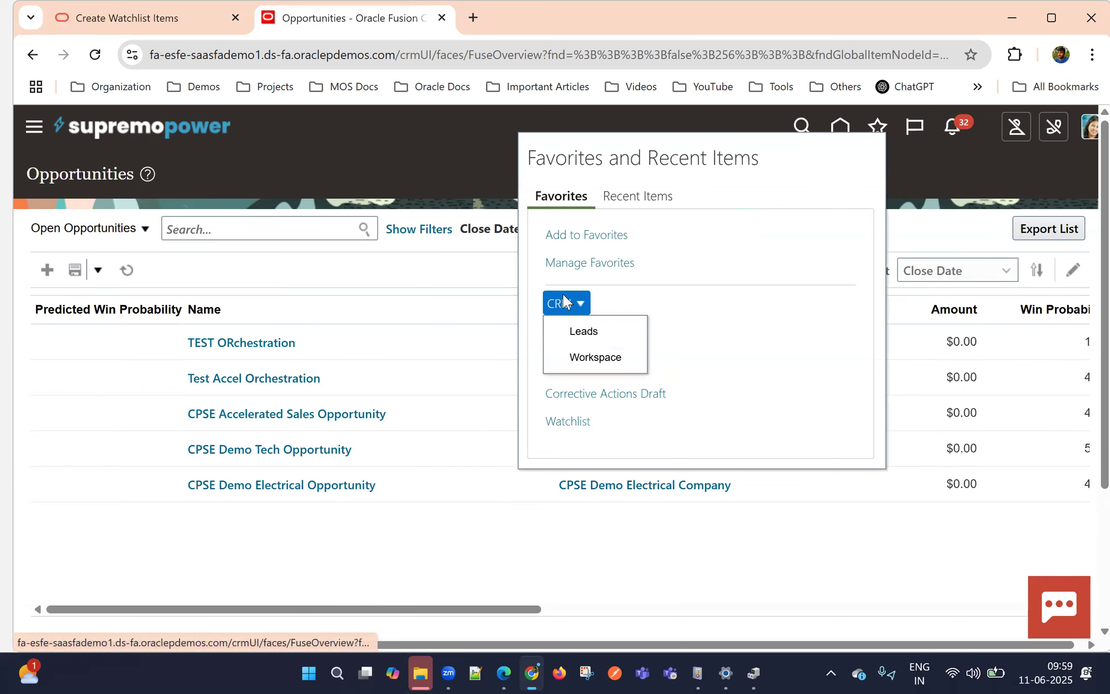
pyautogui.click(596, 359)
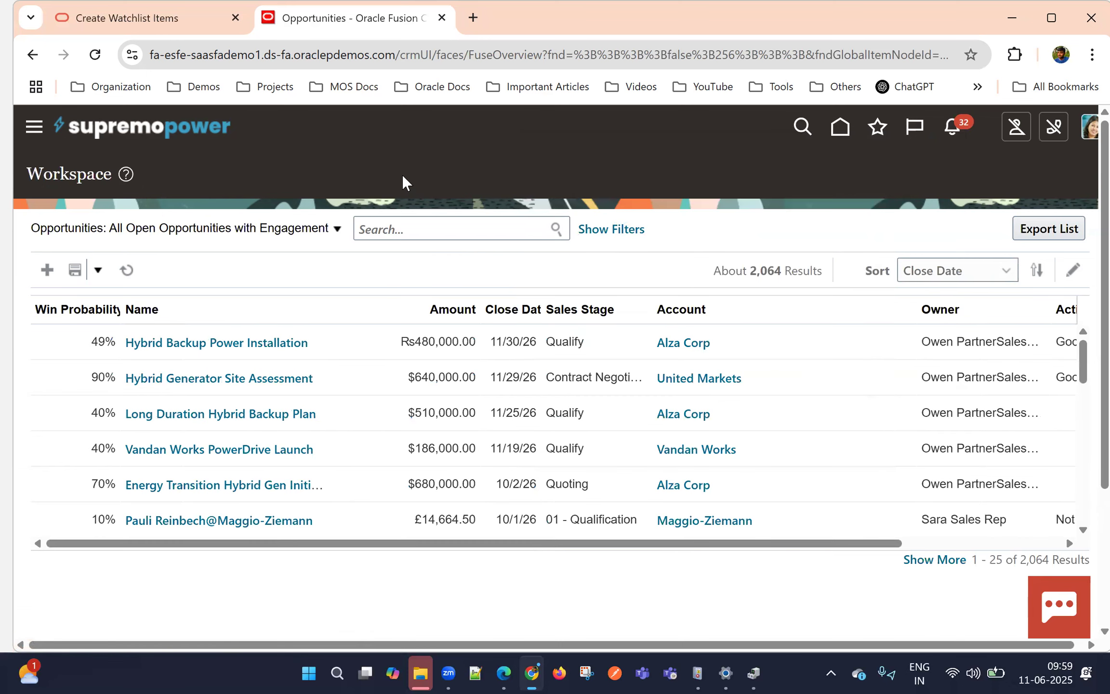
# Review the saved folders and pages in Manage Favorites and leave without saving
pyautogui.click(877, 127)
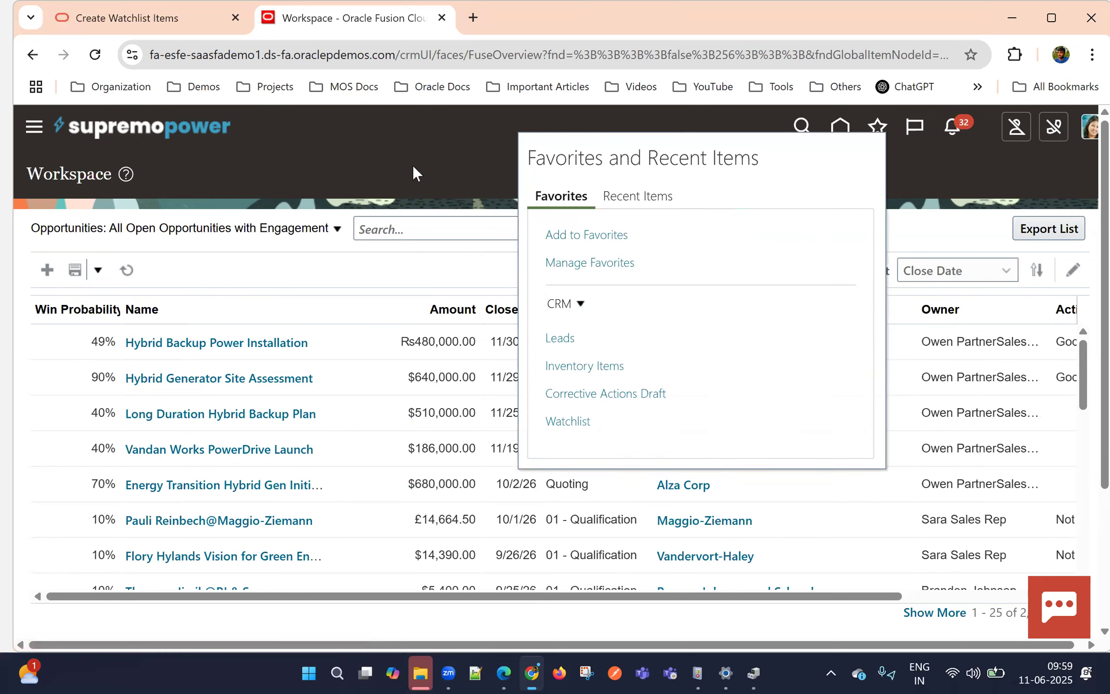
pyautogui.click(569, 263)
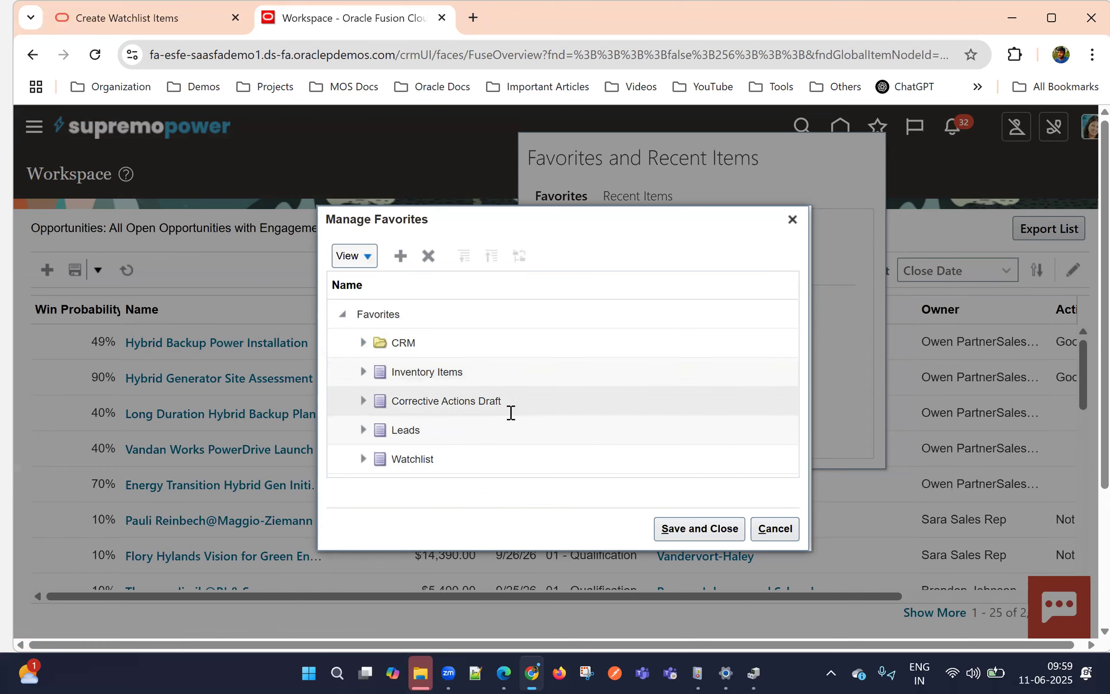
pyautogui.click(775, 528)
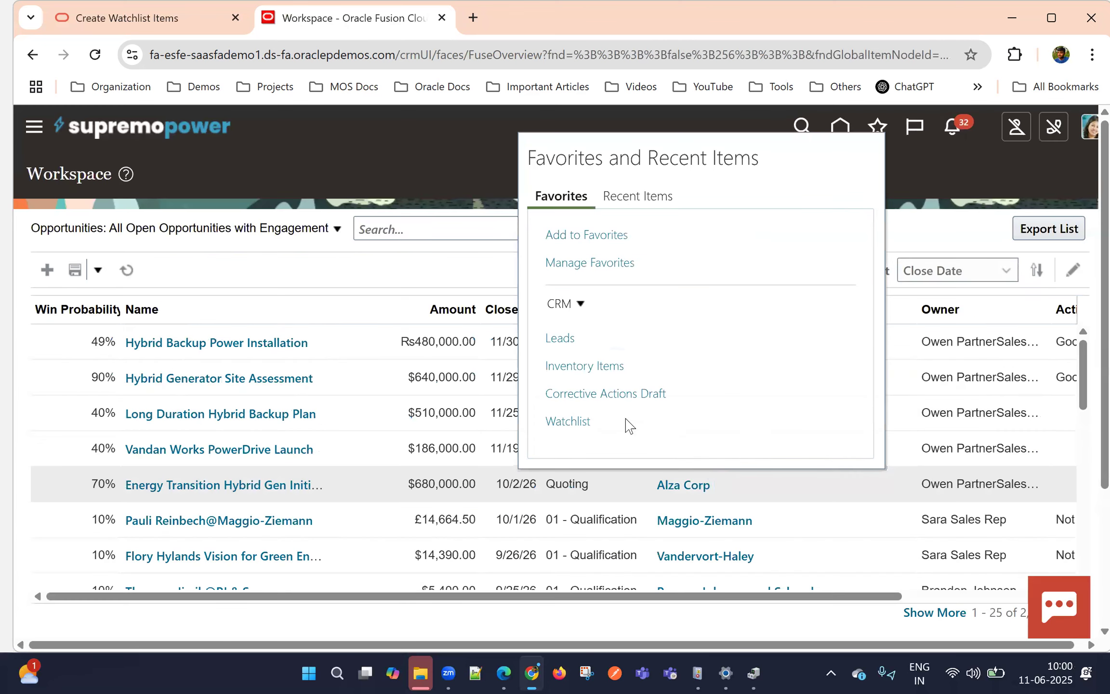
# Open the Advanced Controls page listed under Risk Management in the navigation menu
pyautogui.click(35, 128)
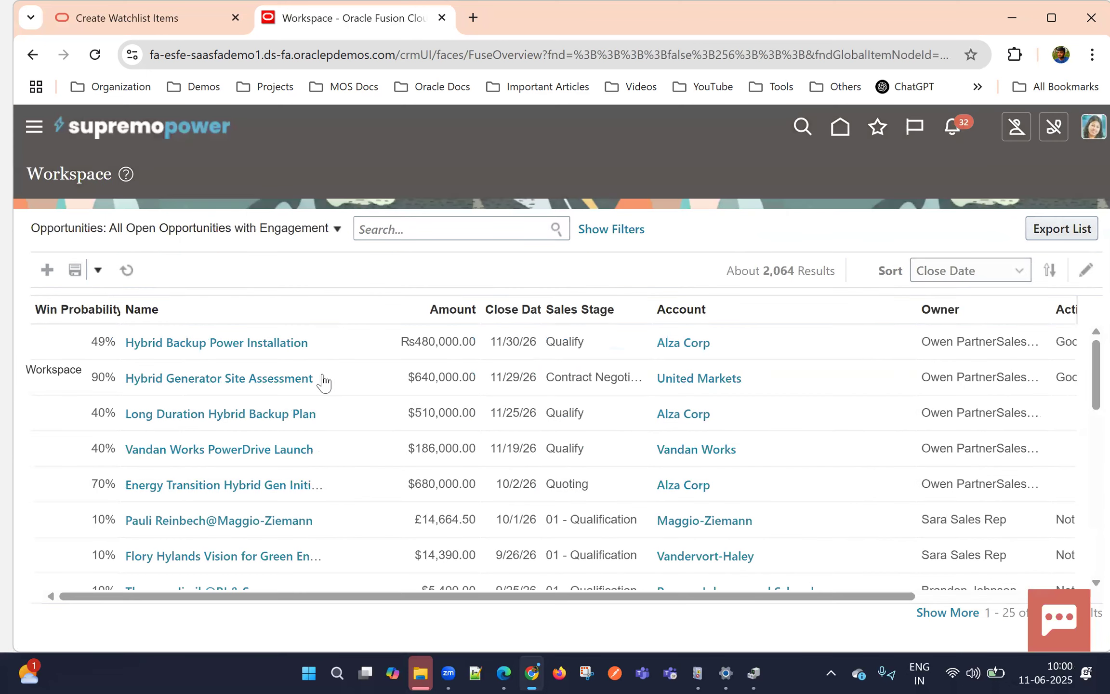
pyautogui.click(86, 418)
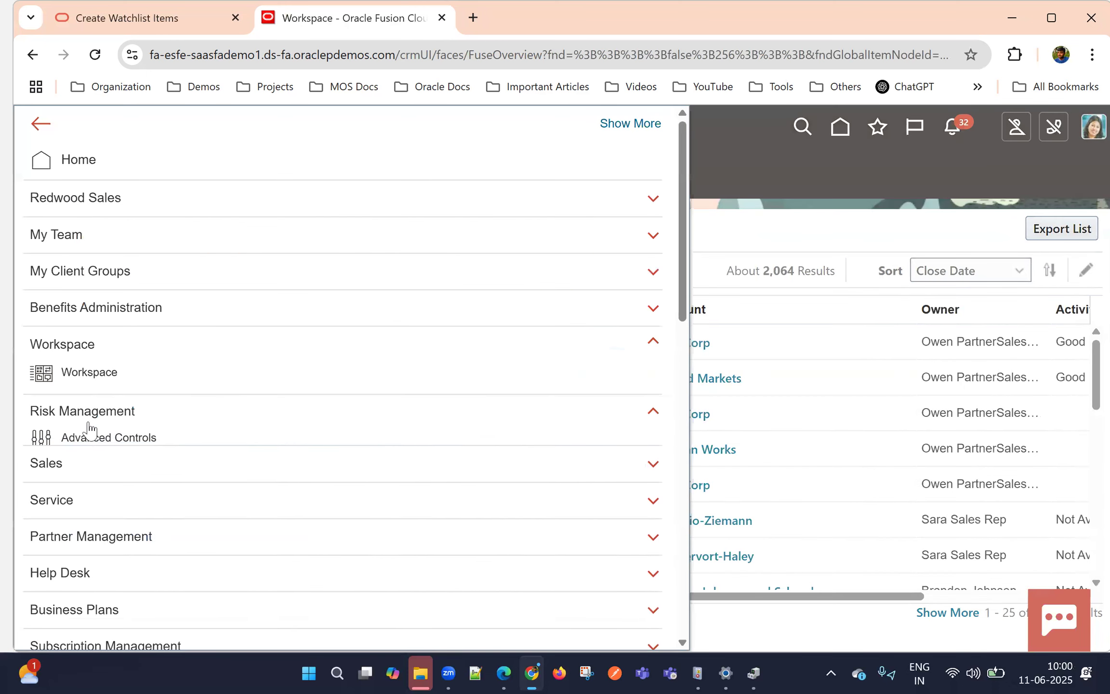
pyautogui.click(82, 445)
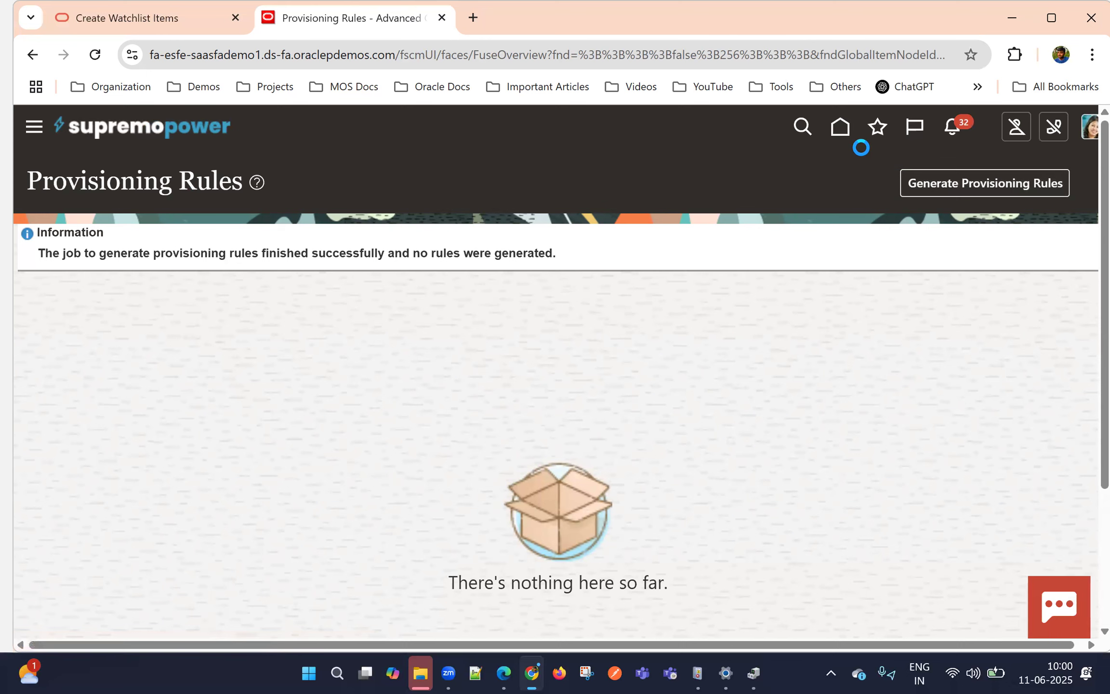
# Add the current page to the favorites as Provisioning Rules without a folder and reopen it from the favorites list
pyautogui.click(876, 128)
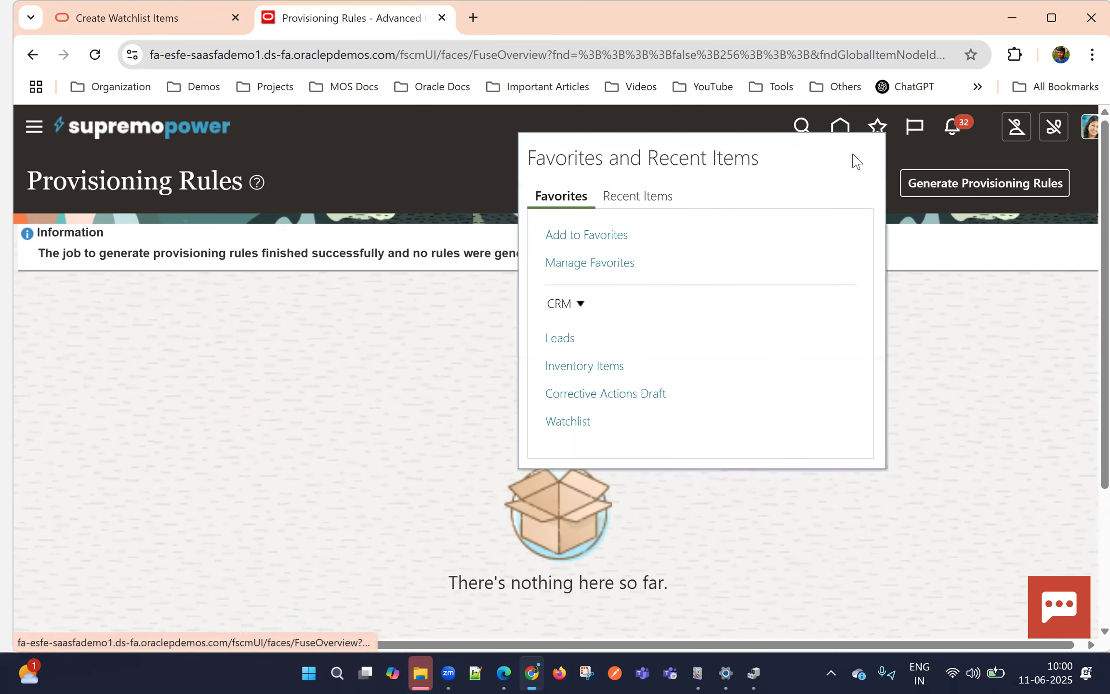
pyautogui.click(599, 234)
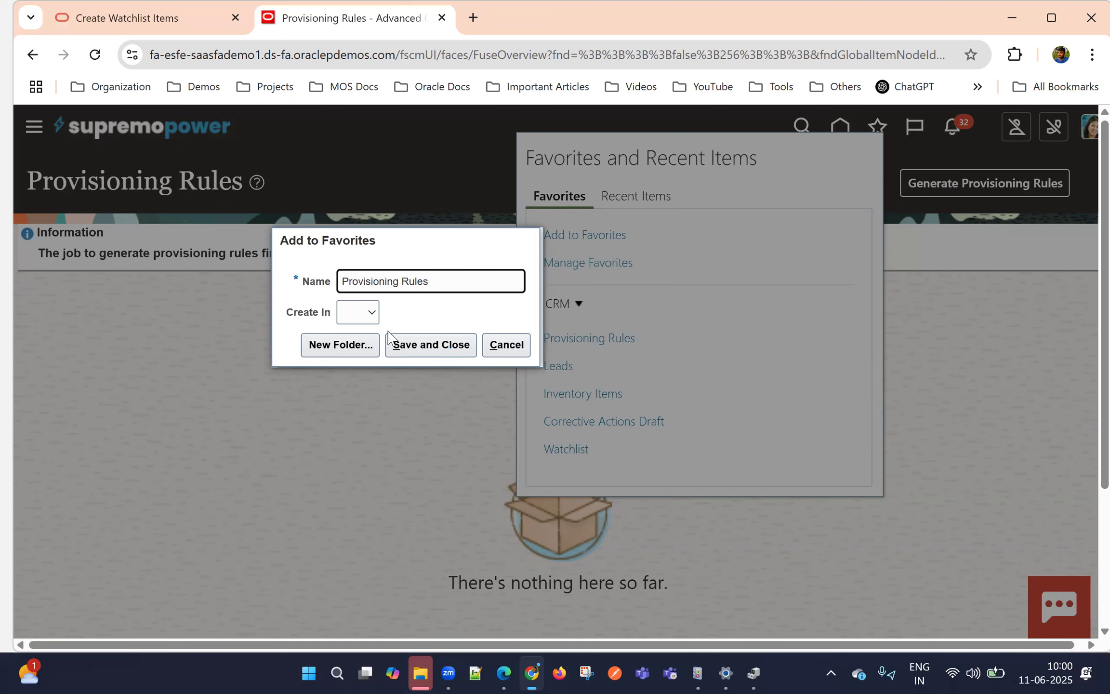
pyautogui.click(423, 350)
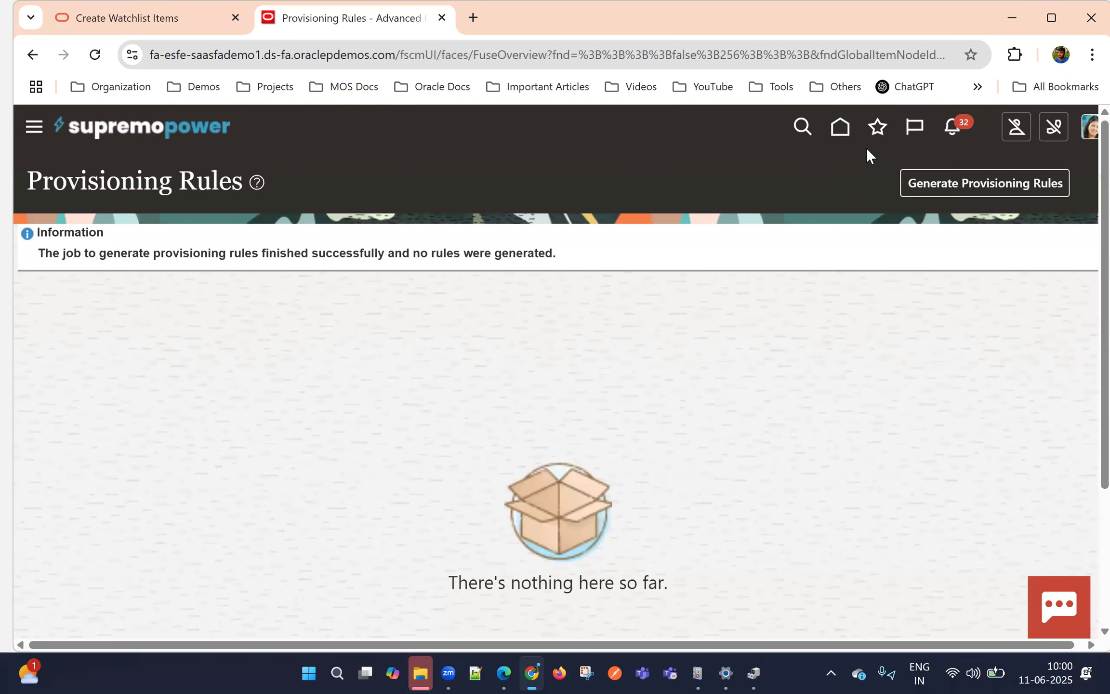
pyautogui.click(876, 127)
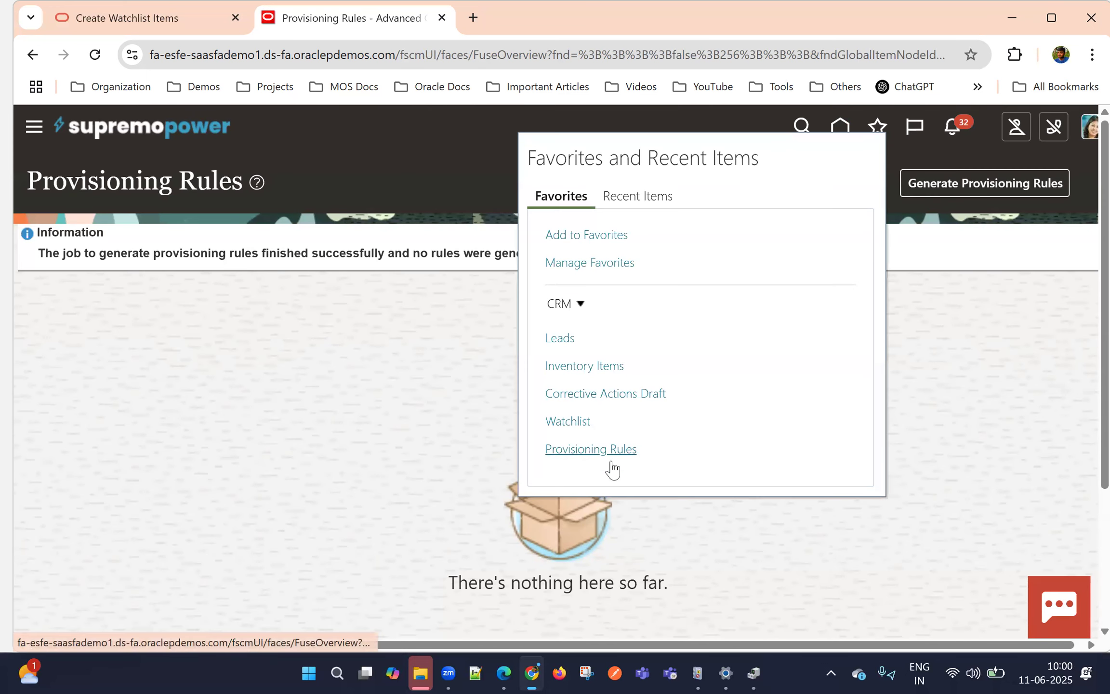
pyautogui.click(578, 453)
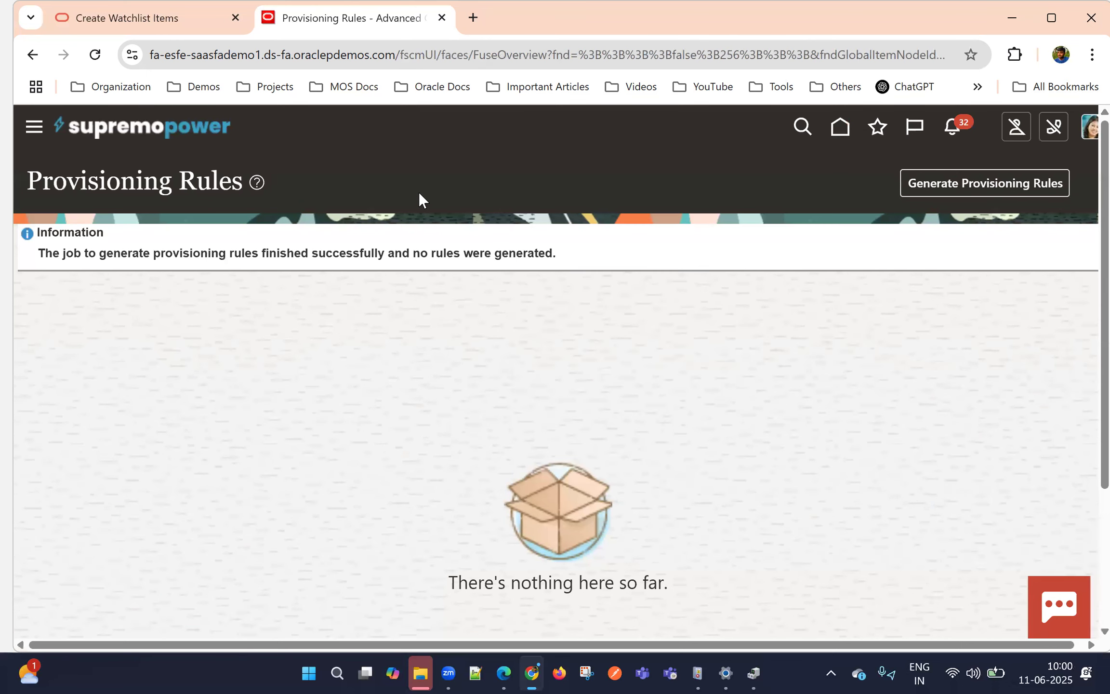
# Return to the home page and open the Accounts app in the Redwood Sales group
pyautogui.click(832, 133)
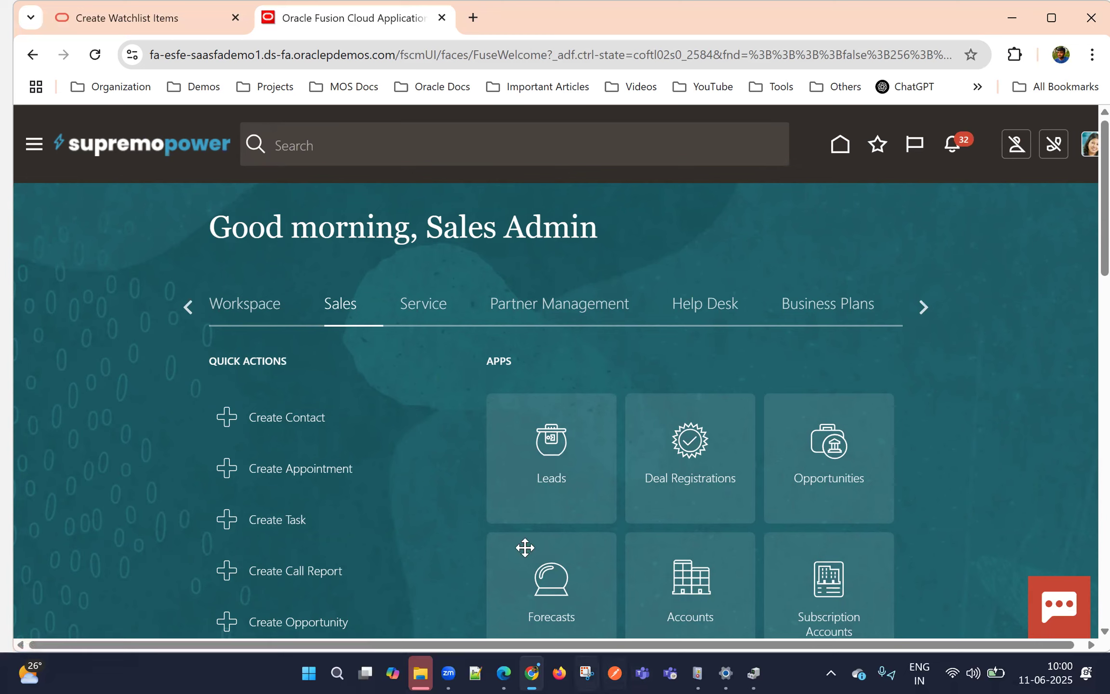
pyautogui.click(188, 308)
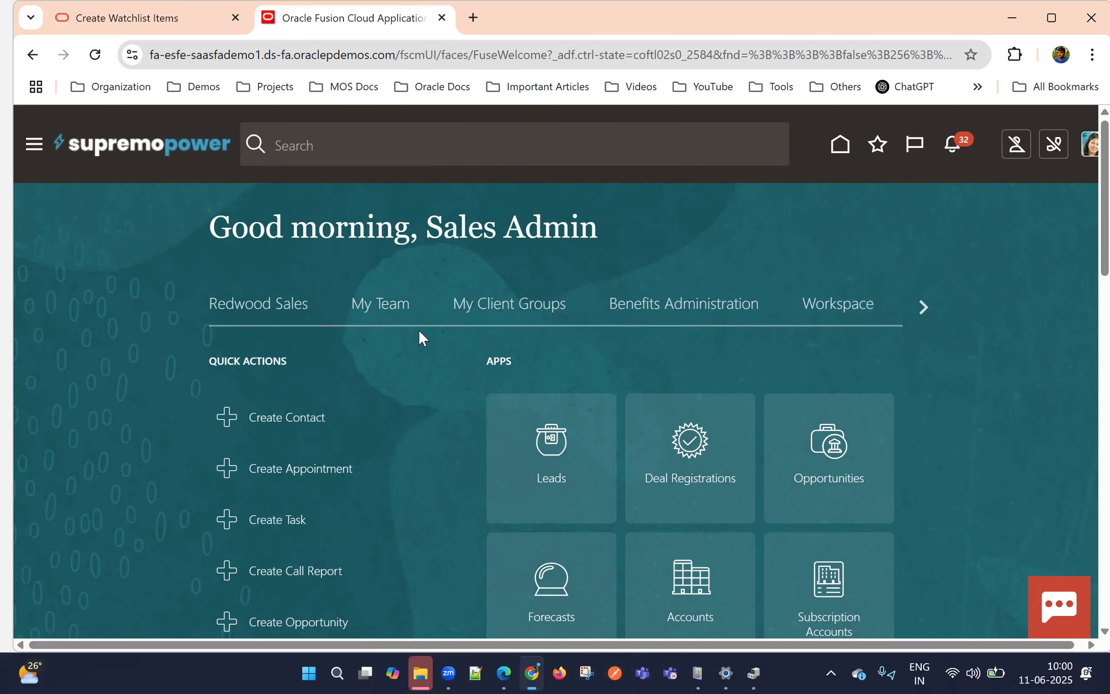
pyautogui.click(268, 307)
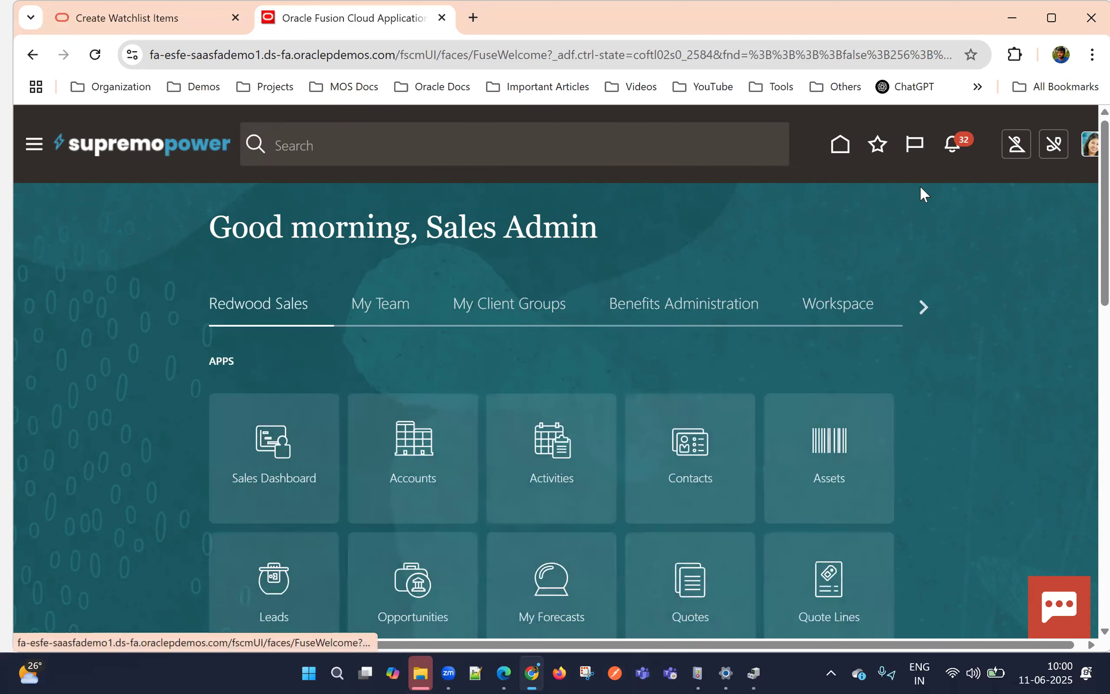
pyautogui.scroll(-1, 927, 217)
pyautogui.scroll(-1, 403, 354)
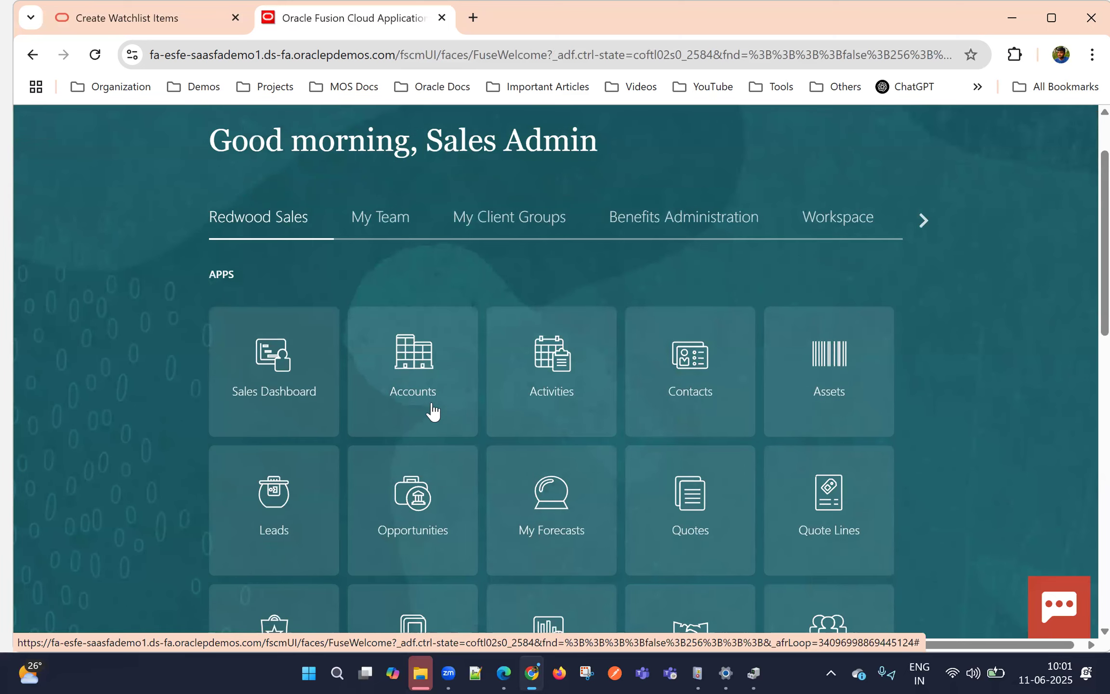
pyautogui.click(415, 378)
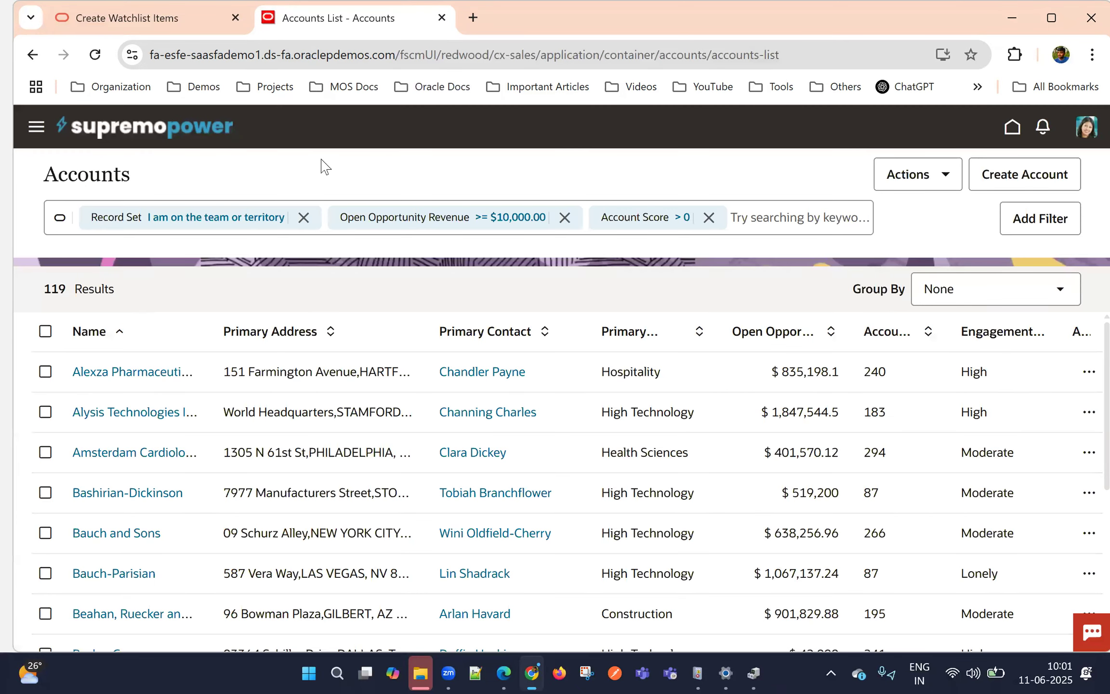
# Open the Alexza Pharmaceuticals Inc. account and switch its favorite mark off and on twice, ending with it marked as a favorite
pyautogui.click(111, 375)
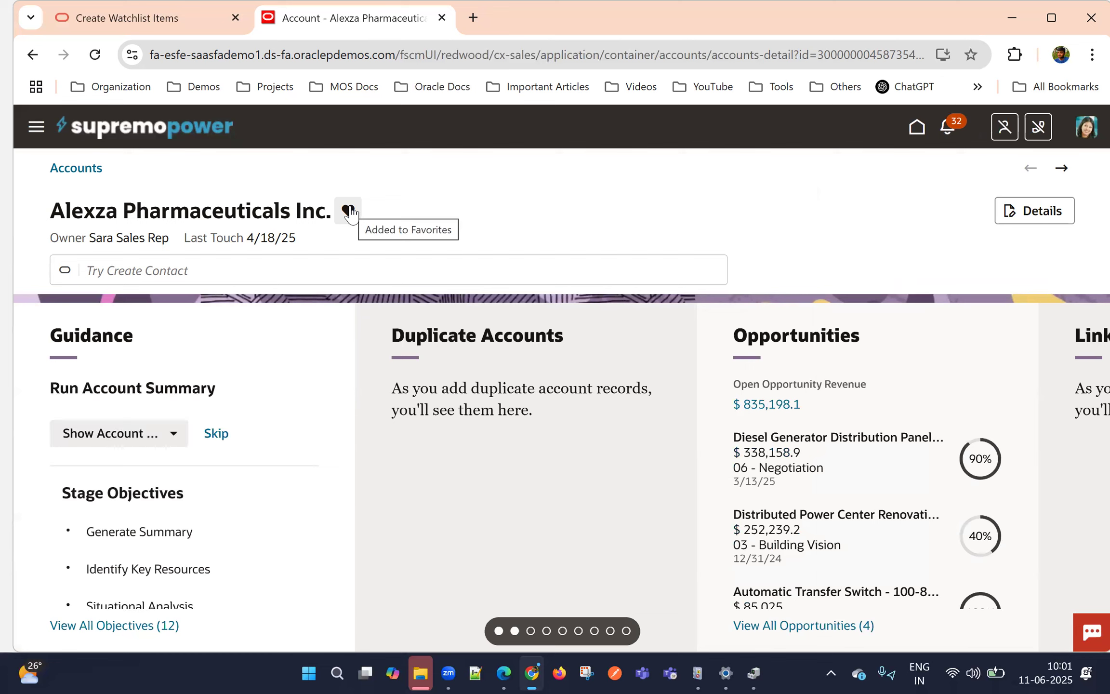
pyautogui.click(348, 211)
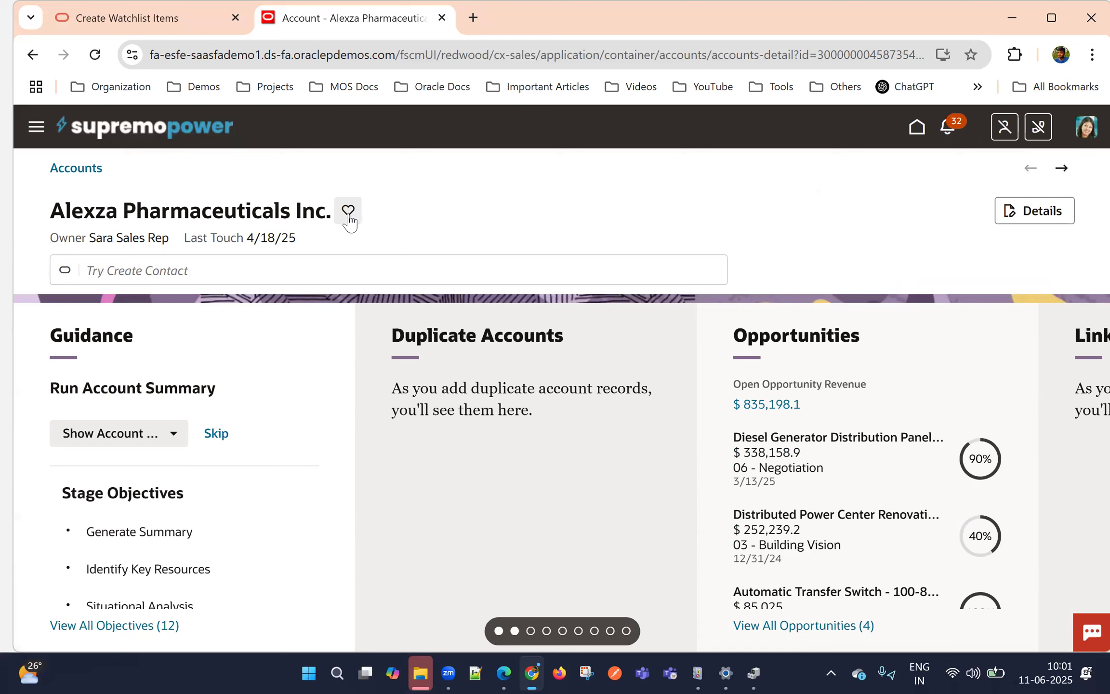
pyautogui.click(349, 213)
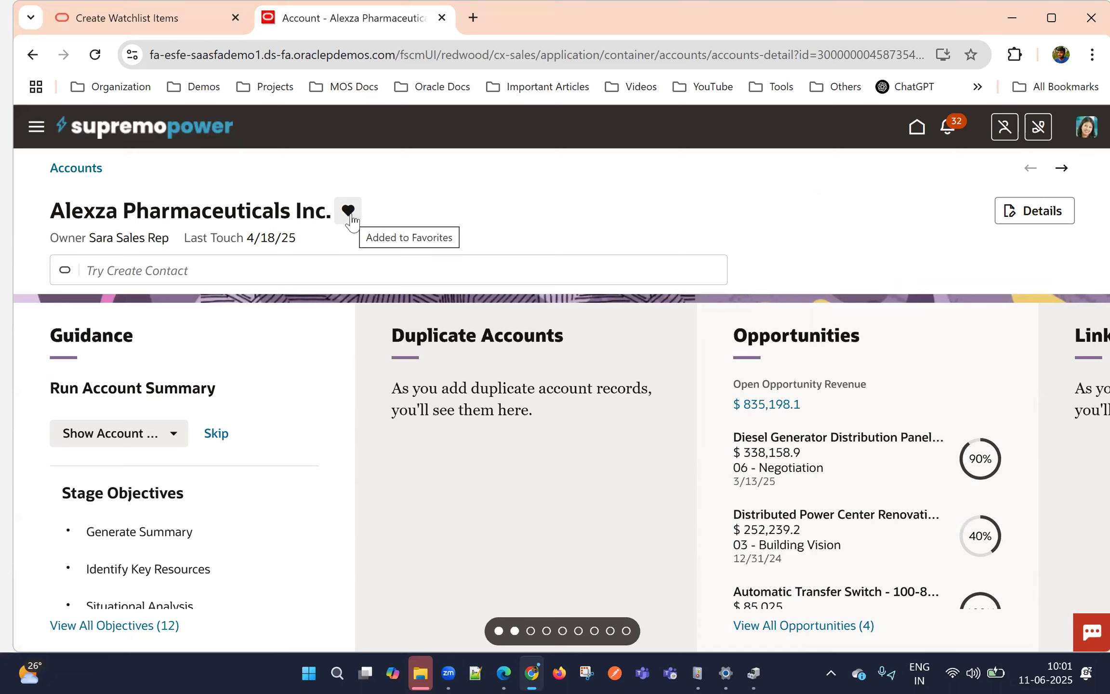
pyautogui.click(356, 220)
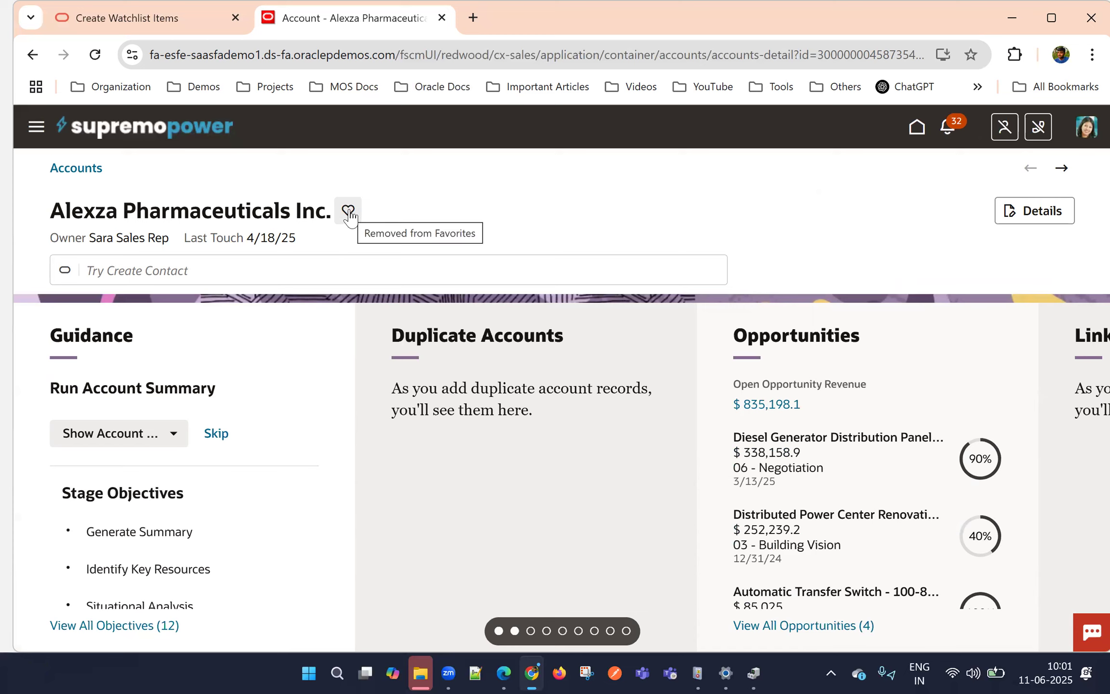
pyautogui.click(349, 212)
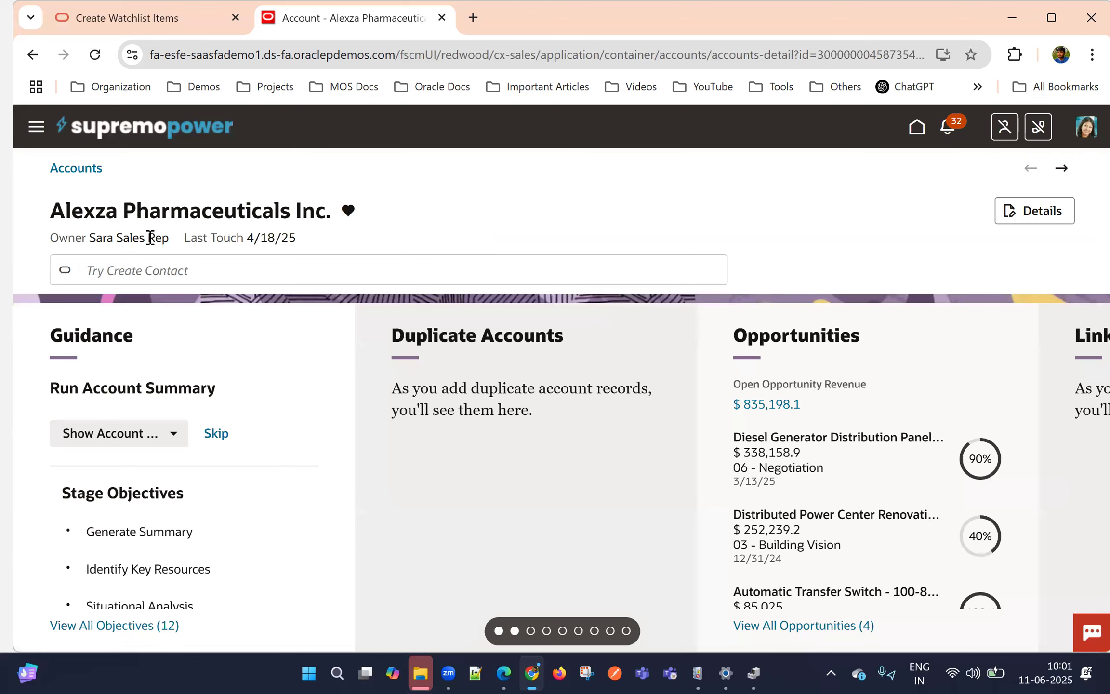
# Go back to the accounts list, open the Bauch-Parisian account and mark it as a favorite
pyautogui.click(81, 171)
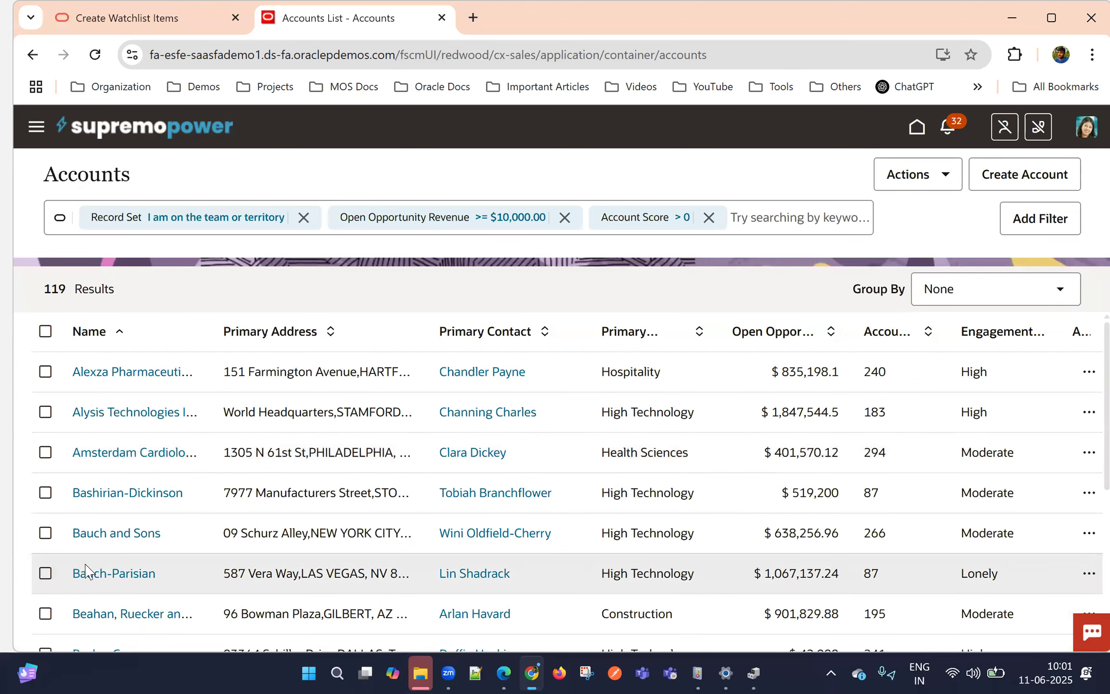
pyautogui.click(86, 572)
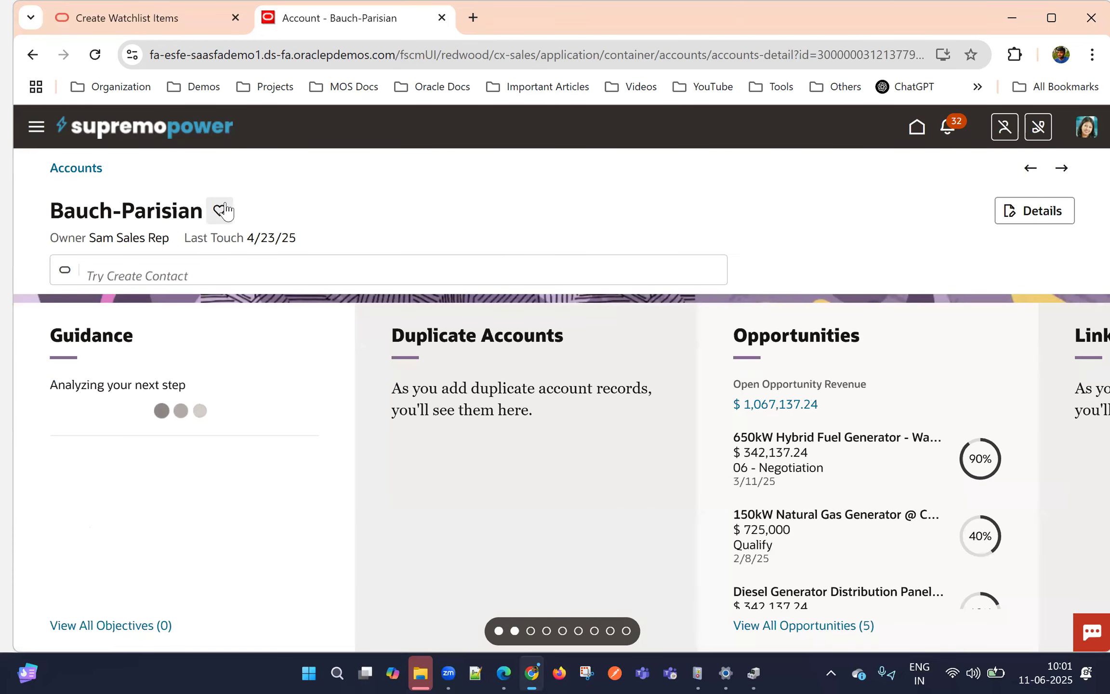
pyautogui.click(220, 210)
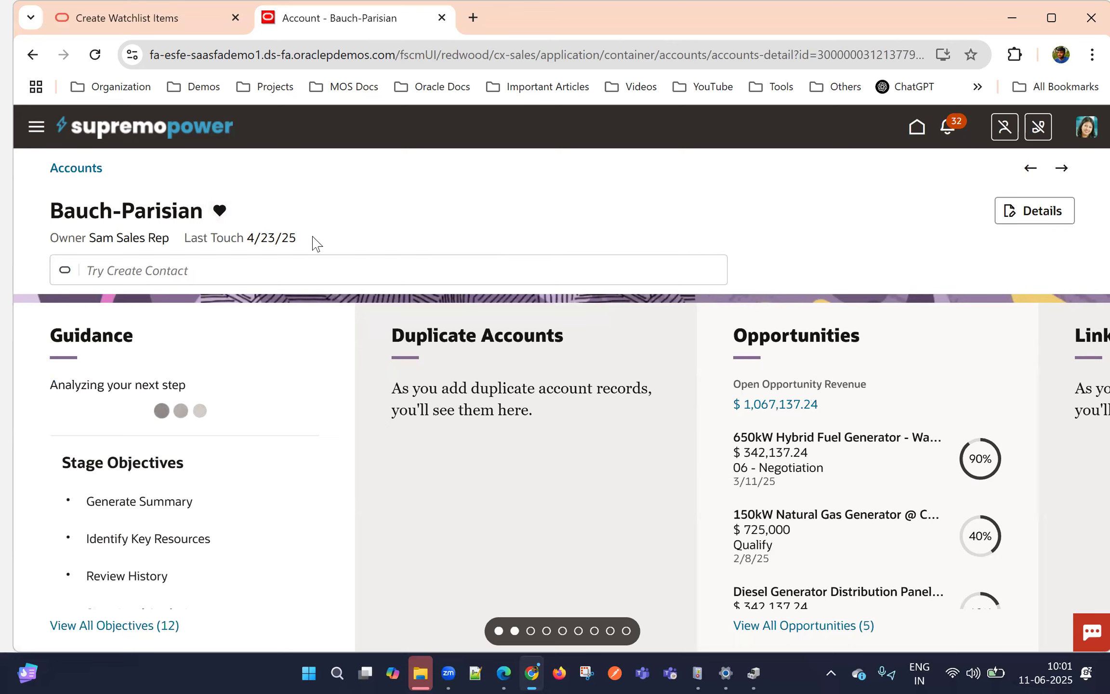
# Return to the accounts list and apply the My Favorite Accounts saved search
pyautogui.click(75, 171)
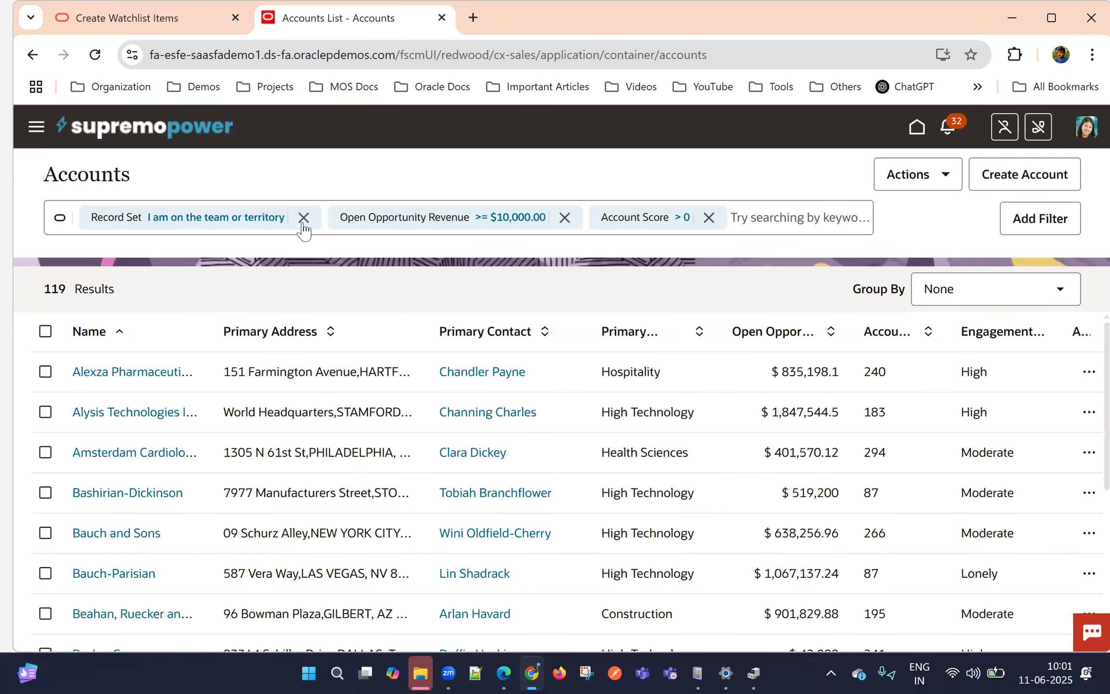
pyautogui.click(783, 218)
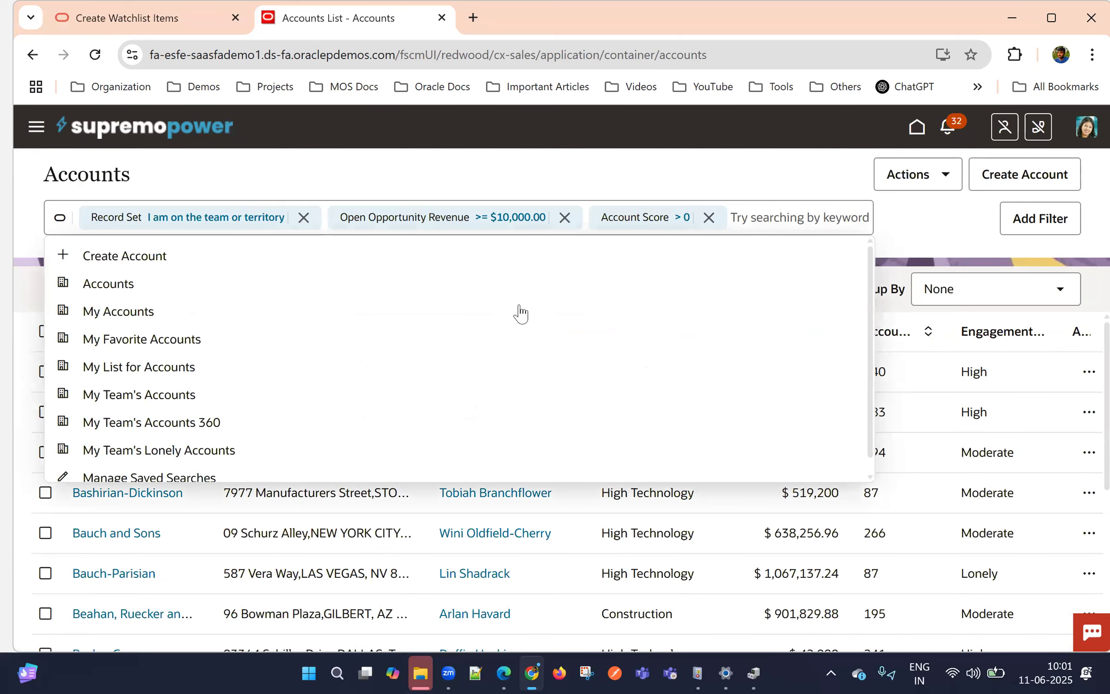
pyautogui.click(134, 342)
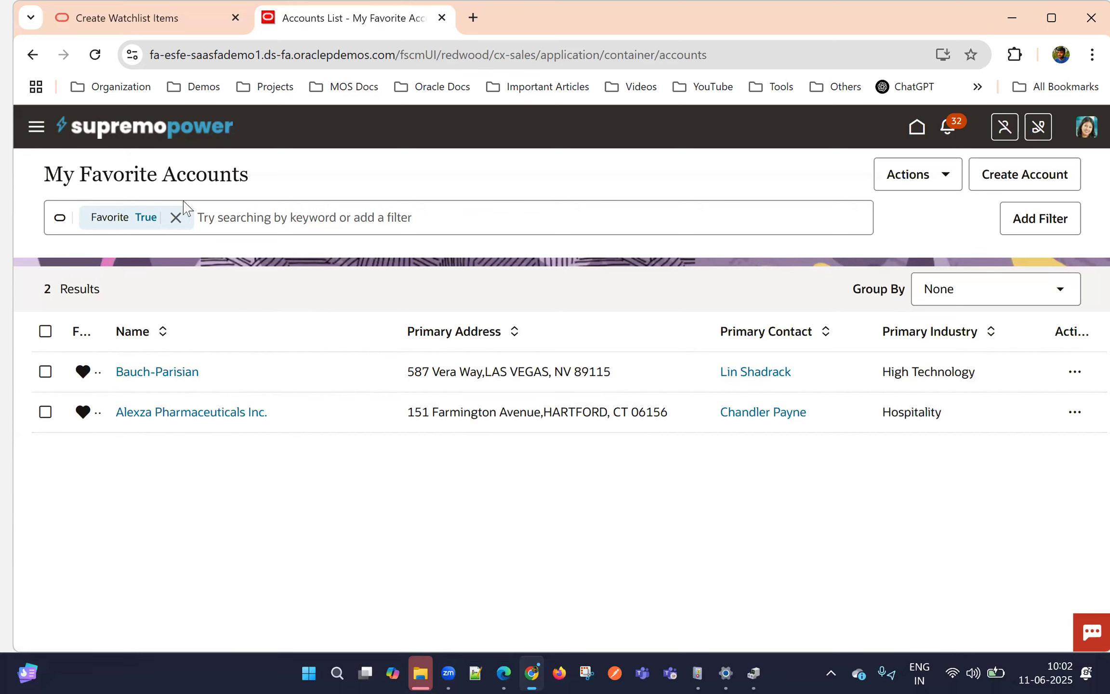
# Remove the Favorite filter from the accounts list and add it again with the value True
pyautogui.click(273, 215)
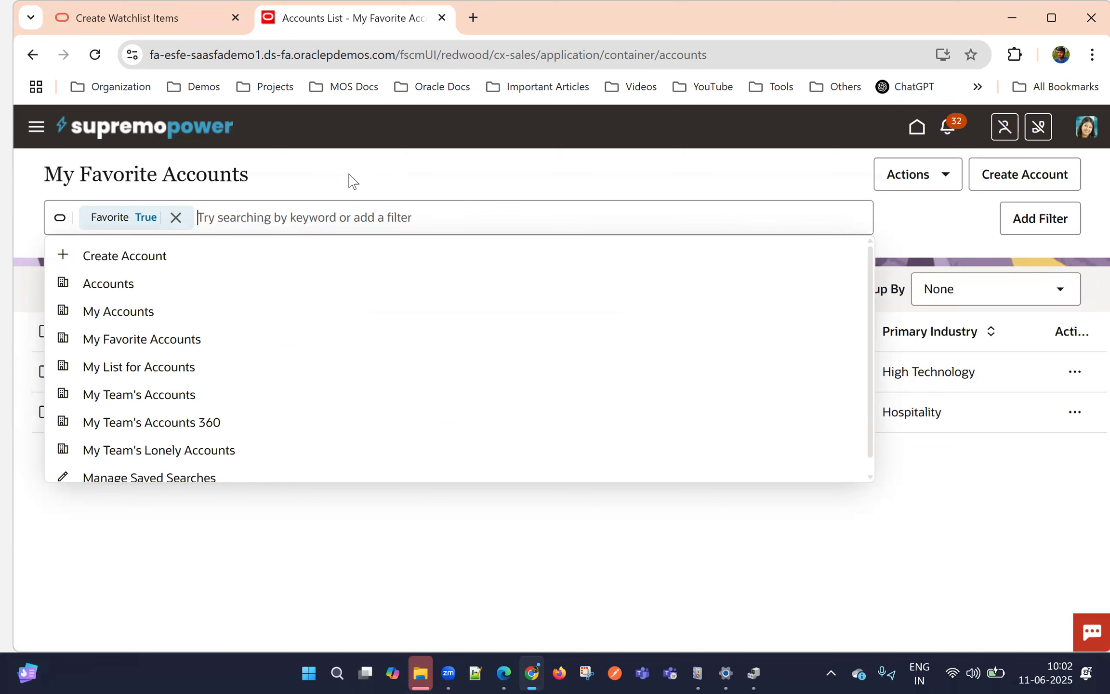
pyautogui.click(176, 217)
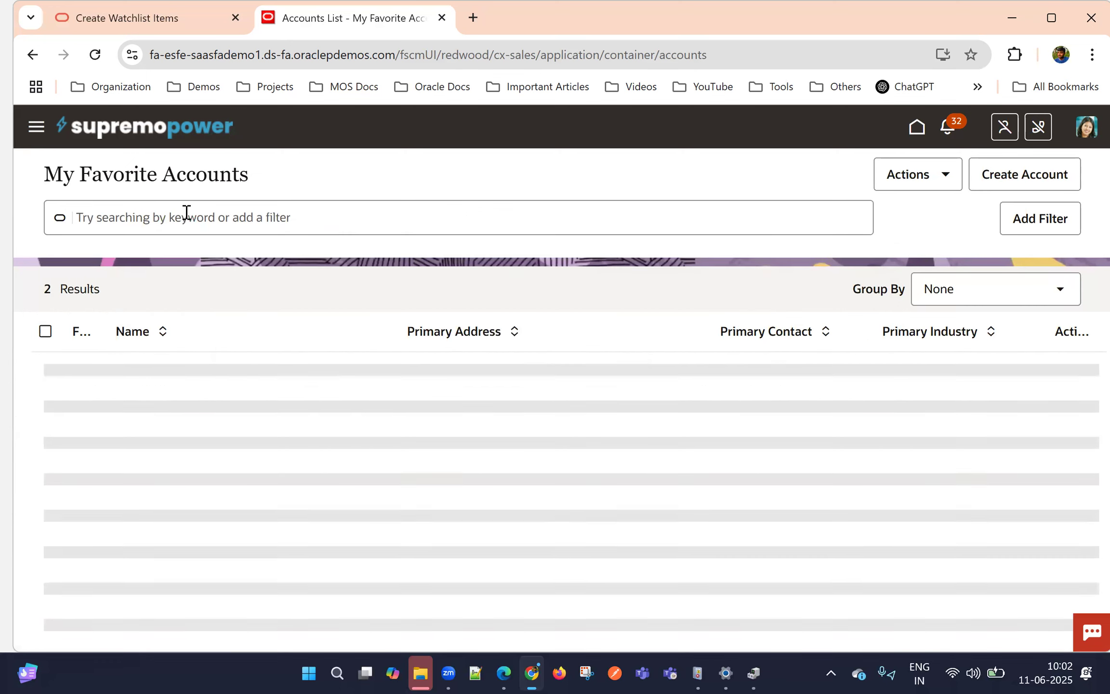
pyautogui.click(186, 212)
pyautogui.write('fav')
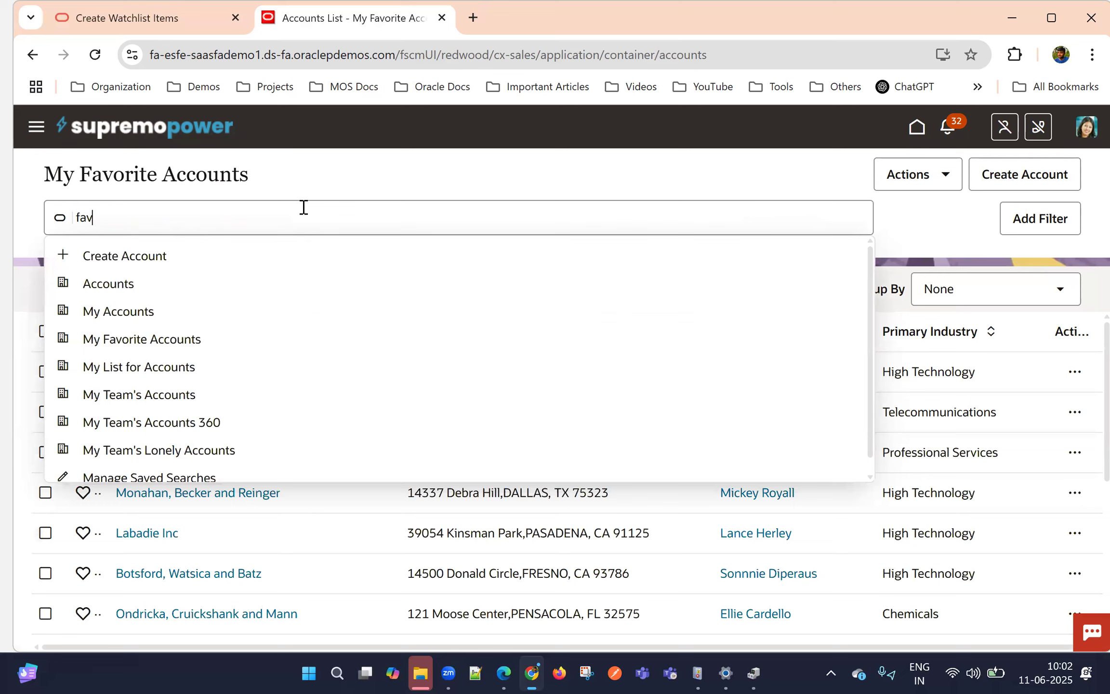
pyautogui.click(141, 288)
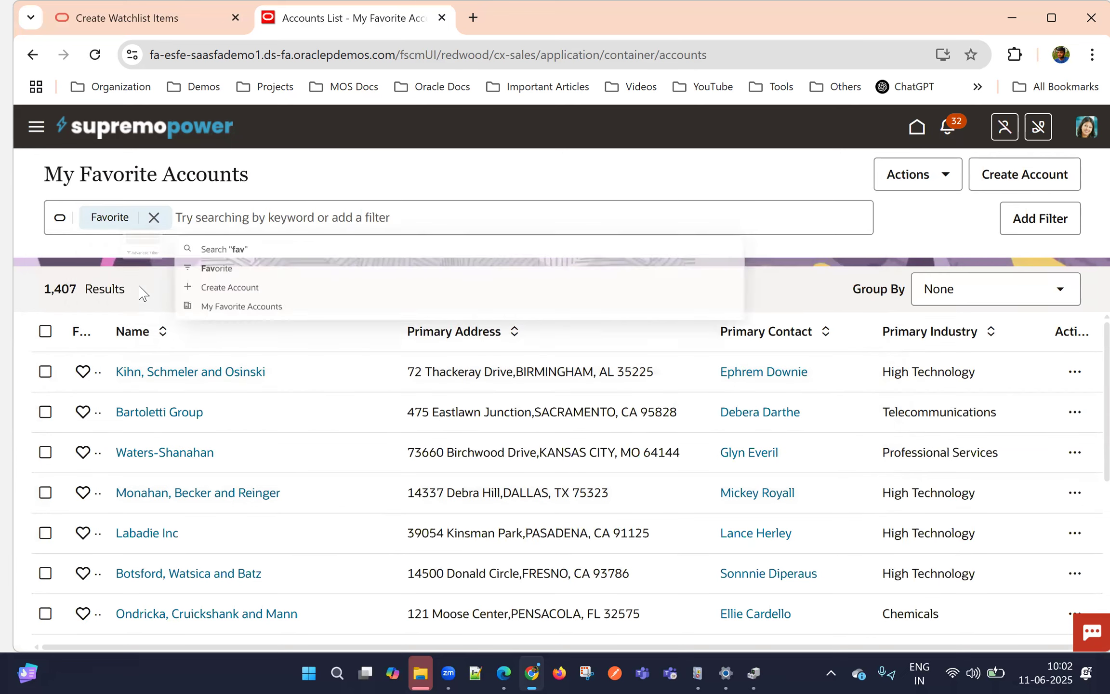
pyautogui.click(117, 253)
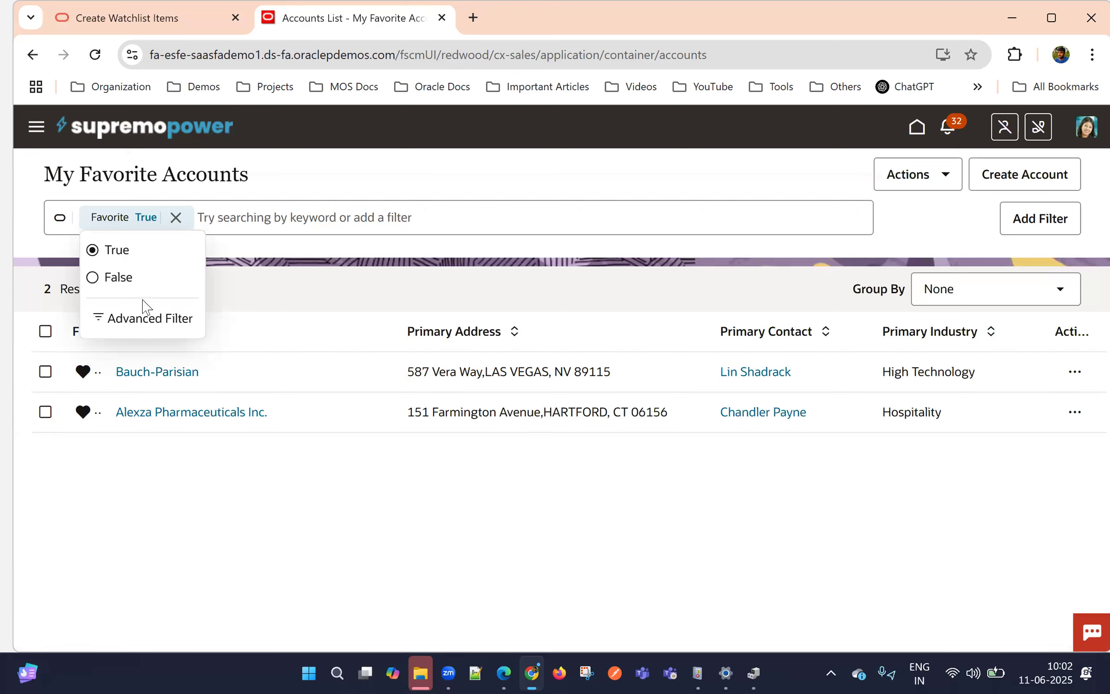
pyautogui.click(424, 170)
# Save the current account search under the name Copy of My Favorite Accounts
pyautogui.click(915, 174)
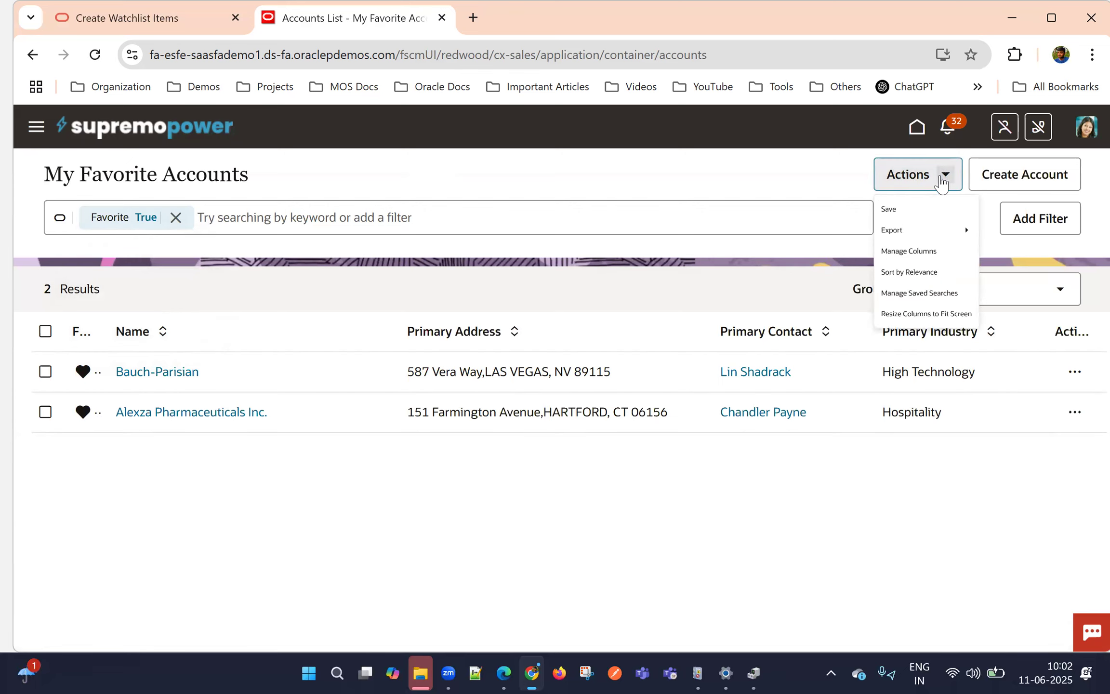
pyautogui.click(900, 221)
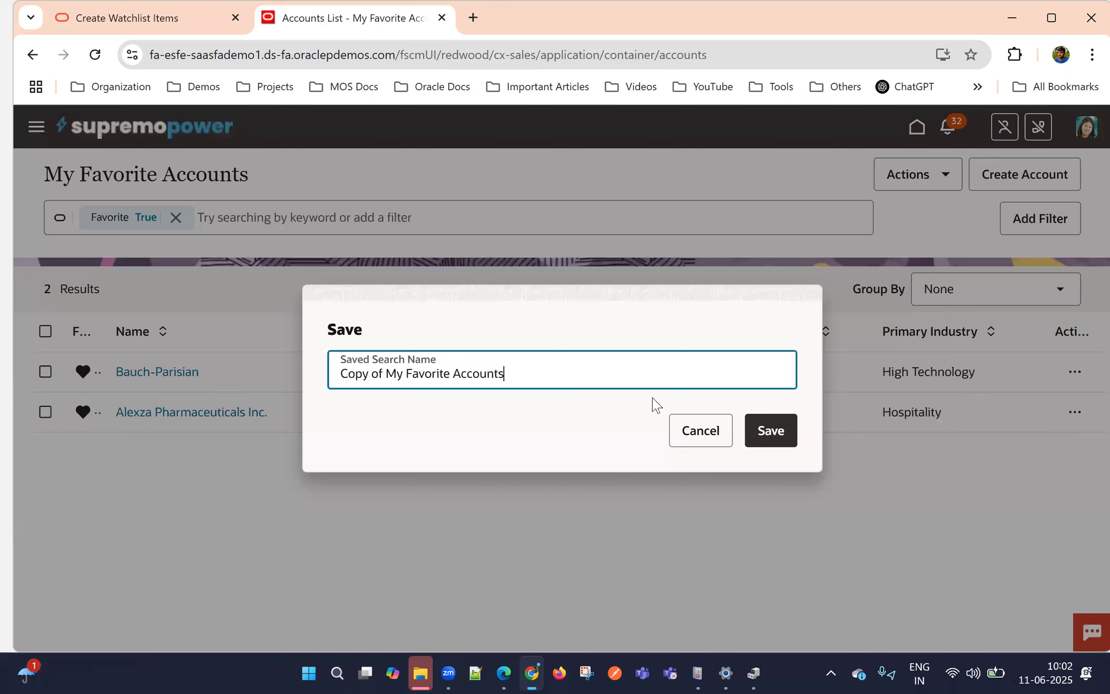
pyautogui.click(770, 430)
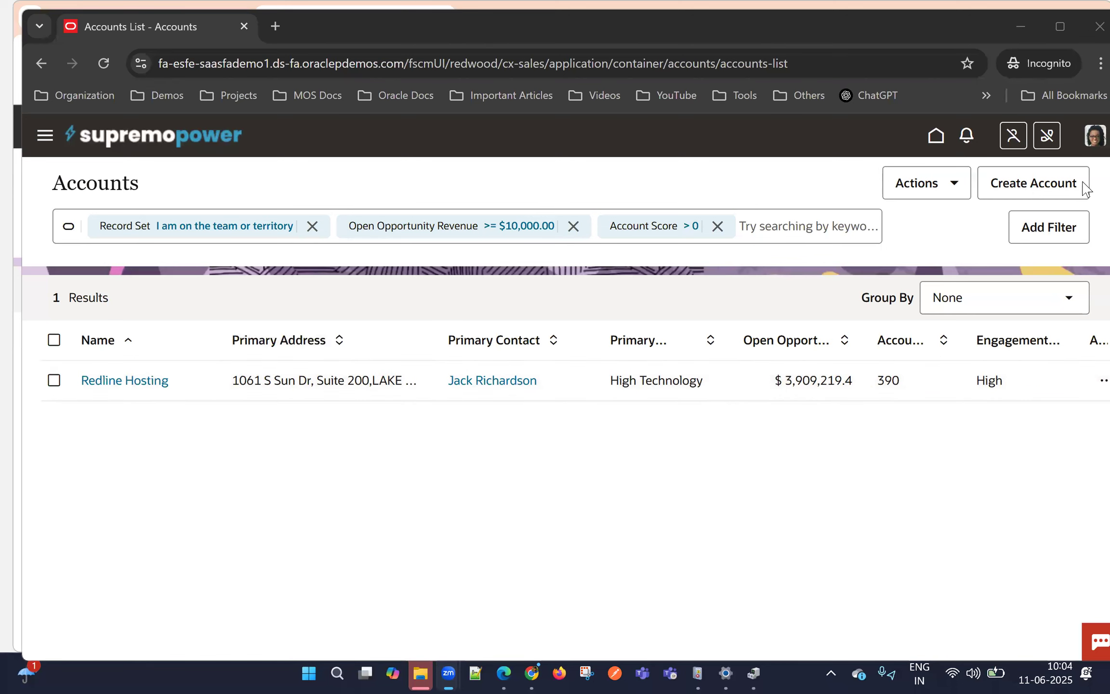
# Apply the My Favorite Accounts saved search in the second user's incognito window and again in the first user's browser window
pyautogui.click(1088, 139)
pyautogui.click(728, 182)
pyautogui.click(777, 226)
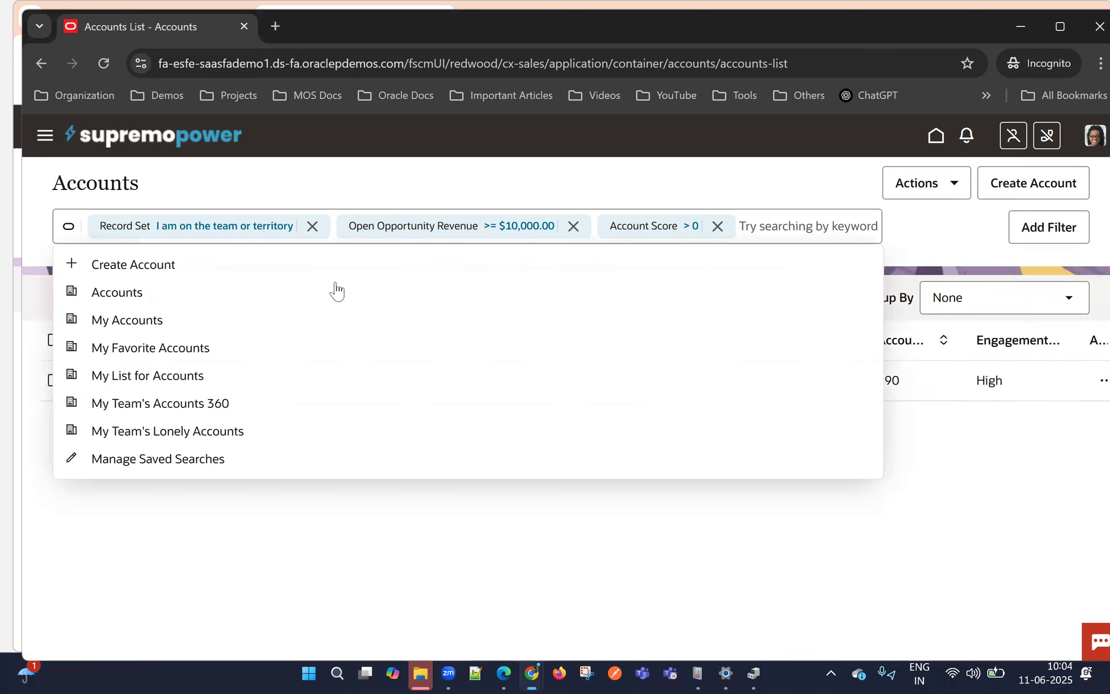
pyautogui.click(179, 350)
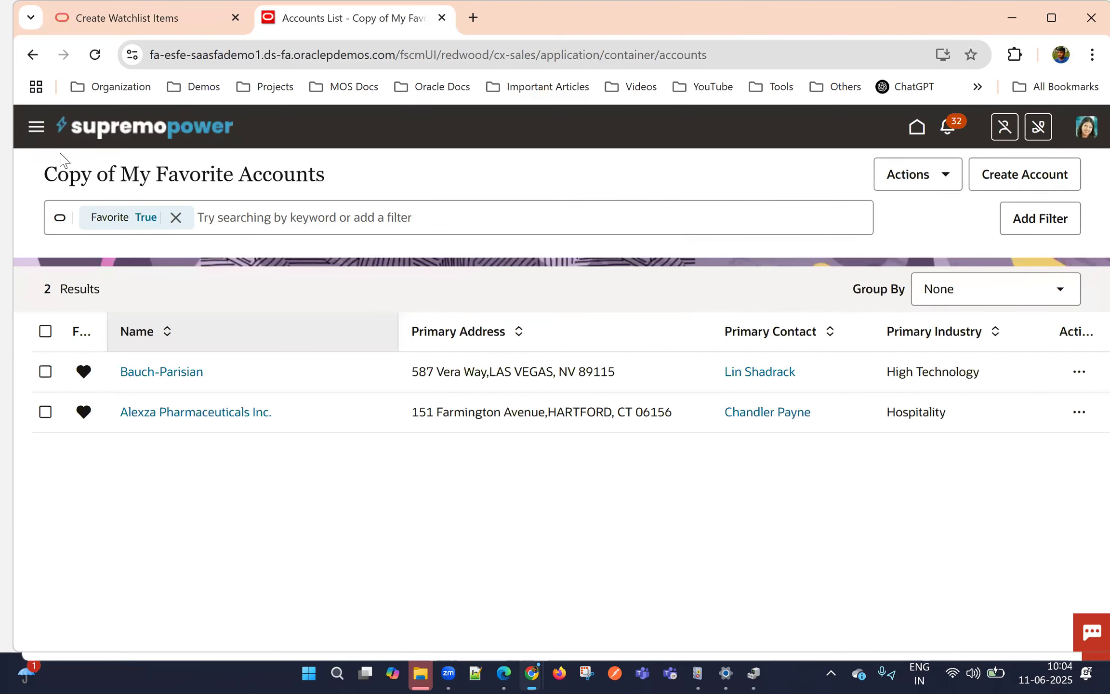
pyautogui.click(223, 219)
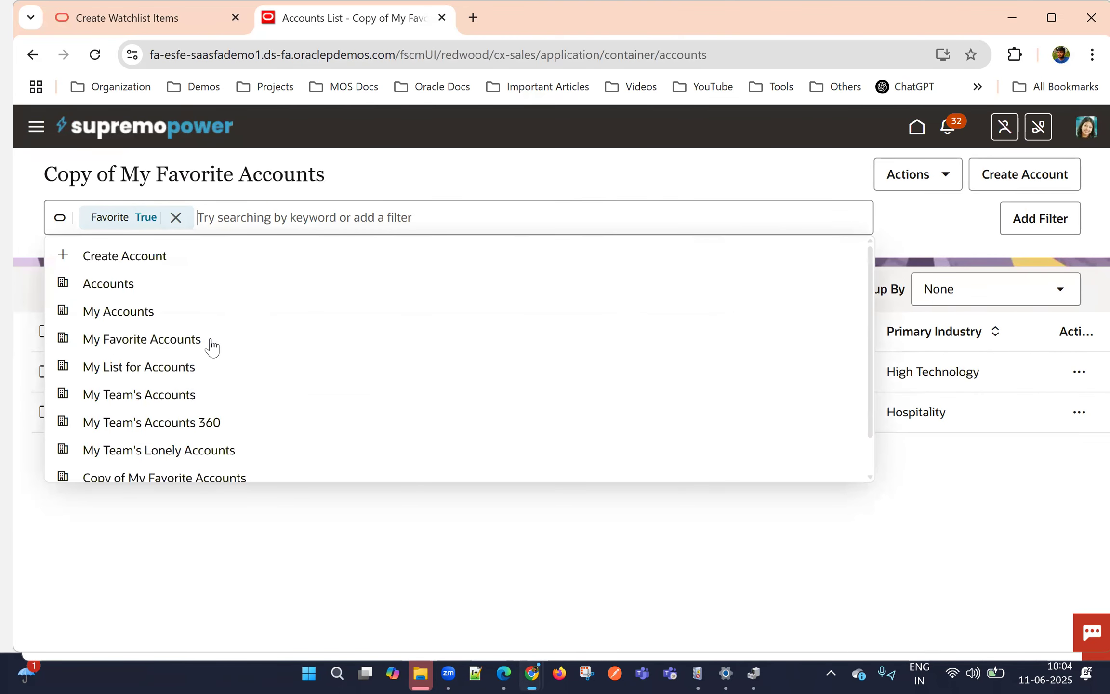
pyautogui.click(214, 343)
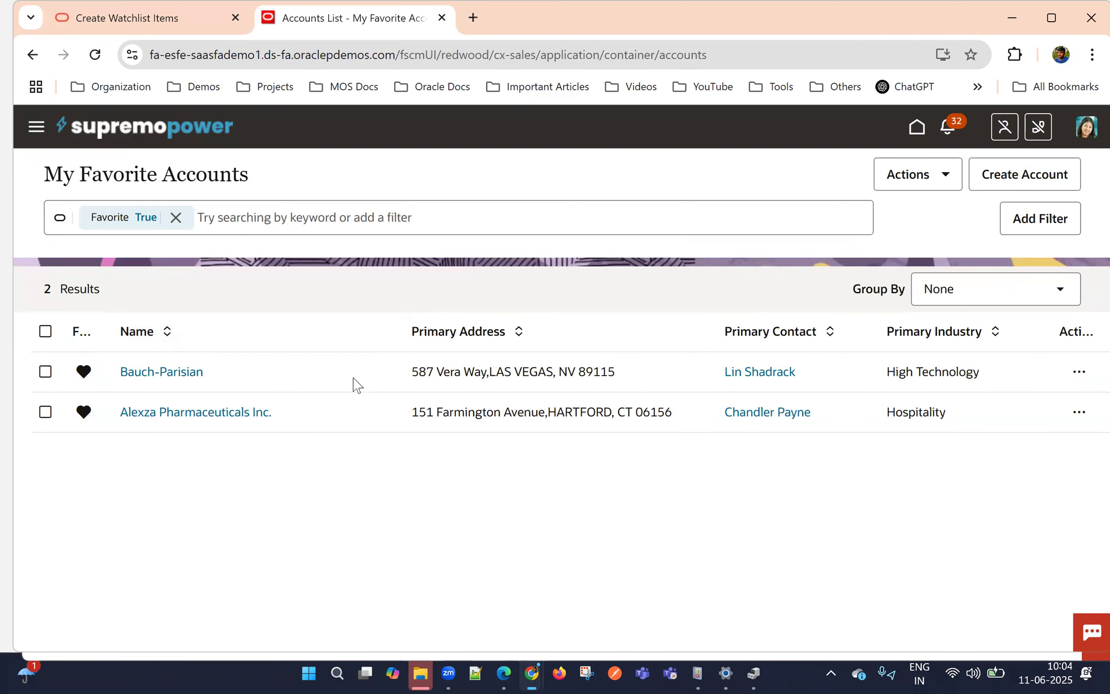
# Switch to the incognito window, clear the Favorite filter and mark the Kihn, Schmeler and Osinski account as a favorite
pyautogui.hotkey('alt', 'Tab')
pyautogui.click(184, 225)
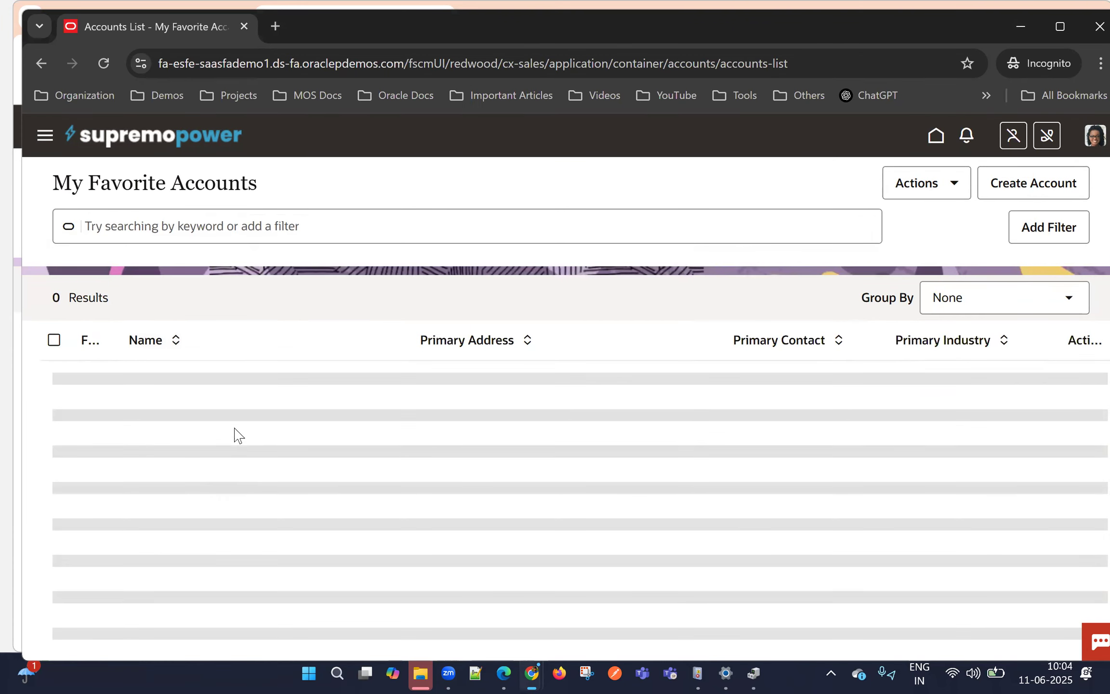
pyautogui.click(92, 381)
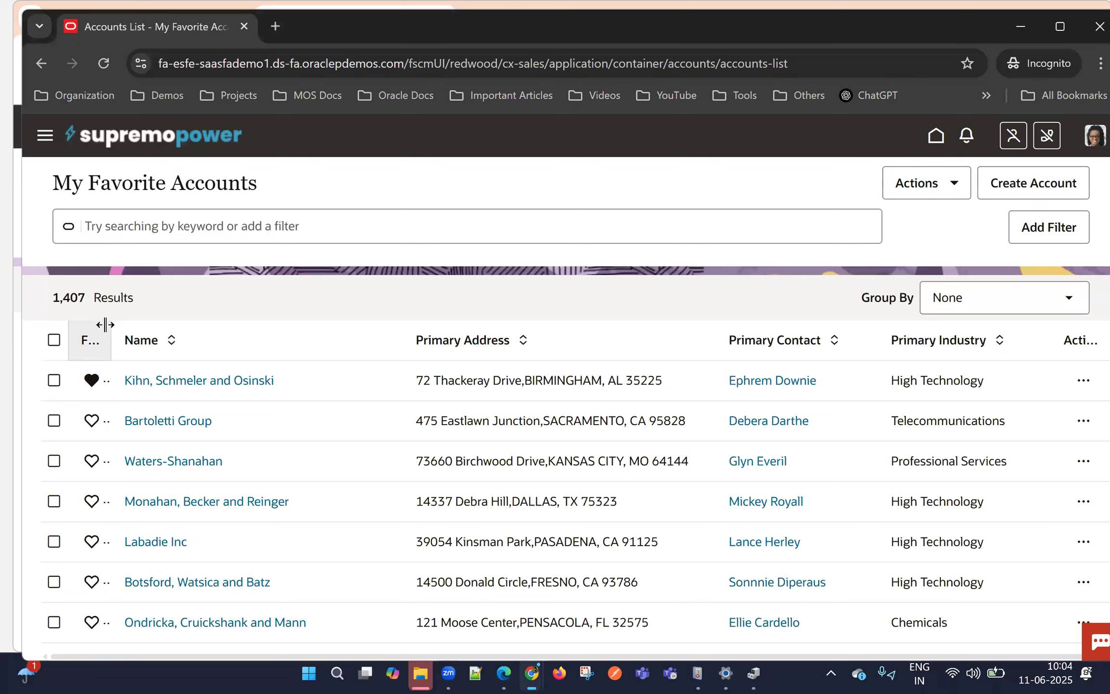
# Widen the Favorite column and mark Bartoletti Group, Waters-Shanahan, Monahan, Becker and Reinger, and Labadie Inc as favorites
pyautogui.moveTo(114, 327); pyautogui.dragTo(178, 350)
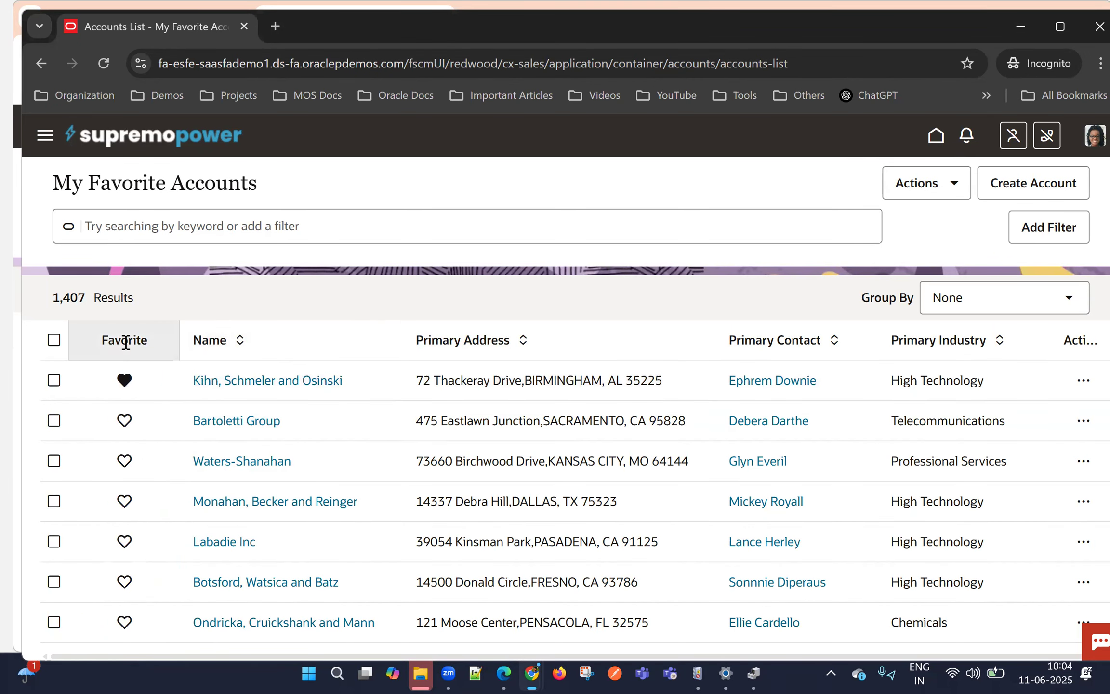
pyautogui.click(124, 420)
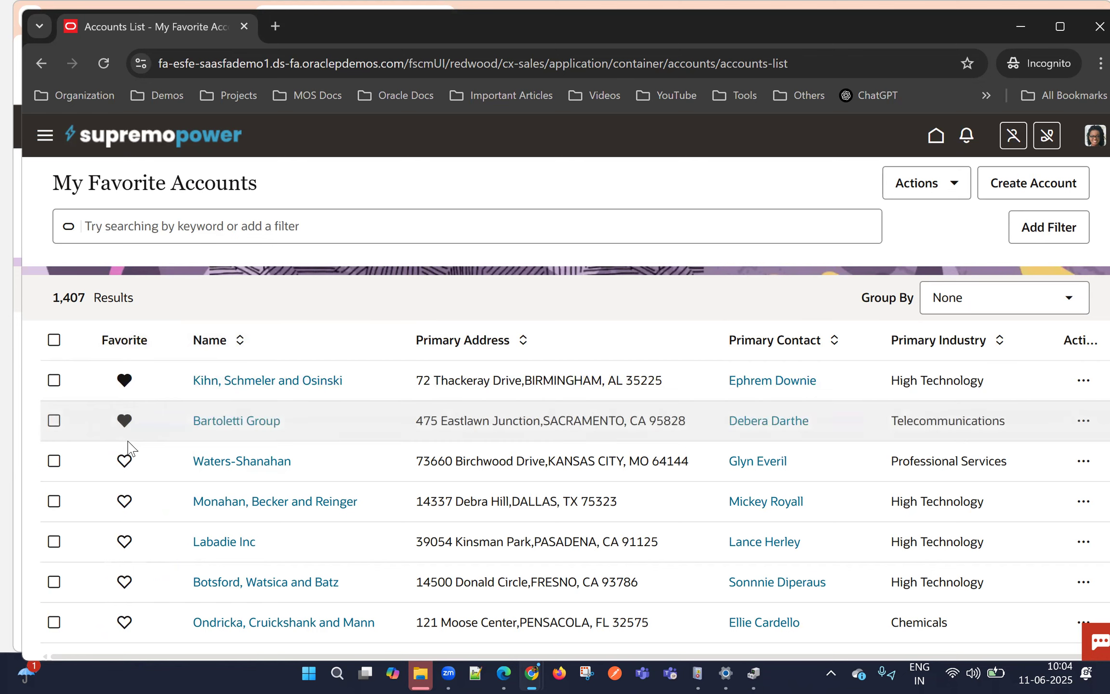
pyautogui.click(125, 461)
pyautogui.click(124, 501)
pyautogui.click(124, 542)
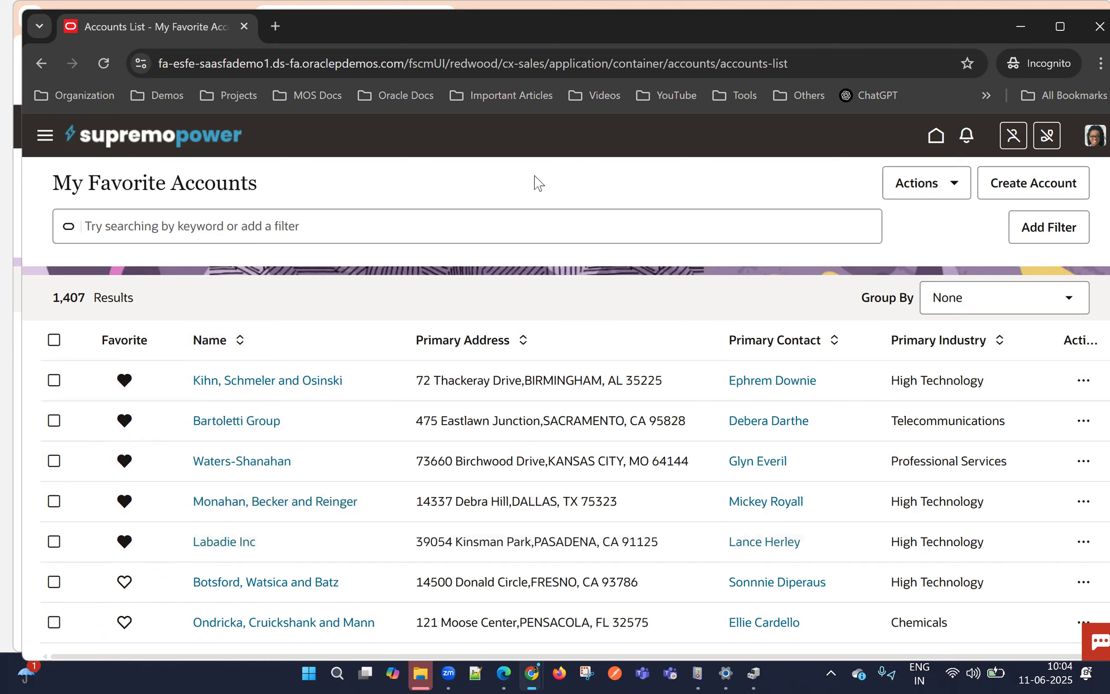
# Reapply the My Favorite Accounts saved search in the incognito window, and replace the default Accounts search with it in the first user's window
pyautogui.click(149, 228)
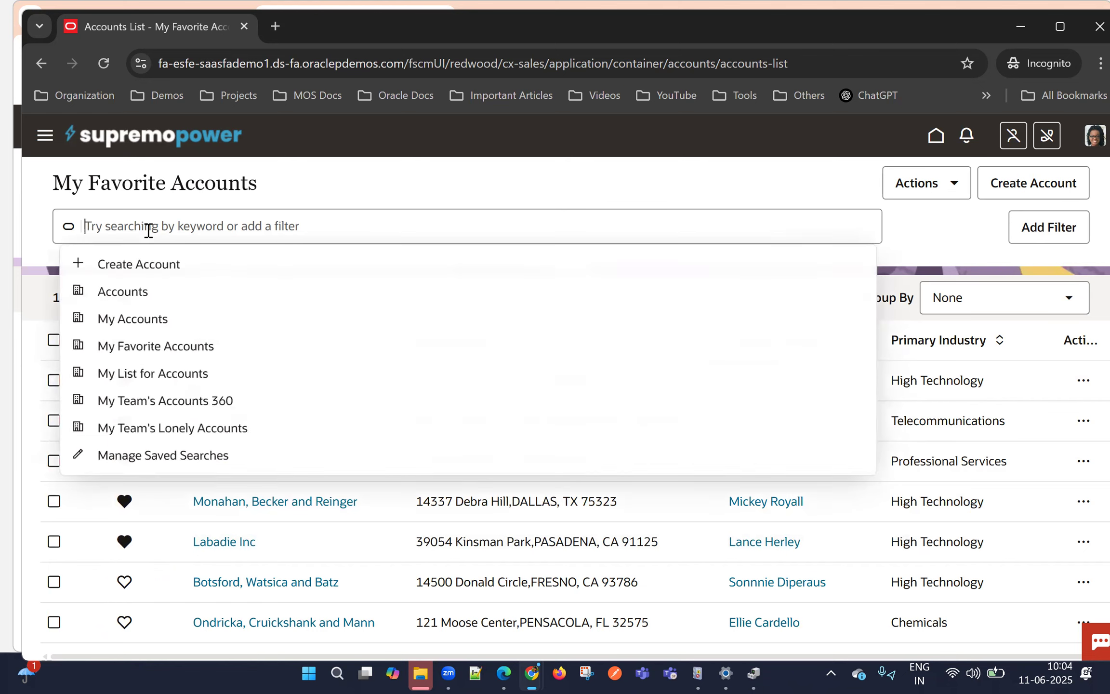
pyautogui.click(169, 350)
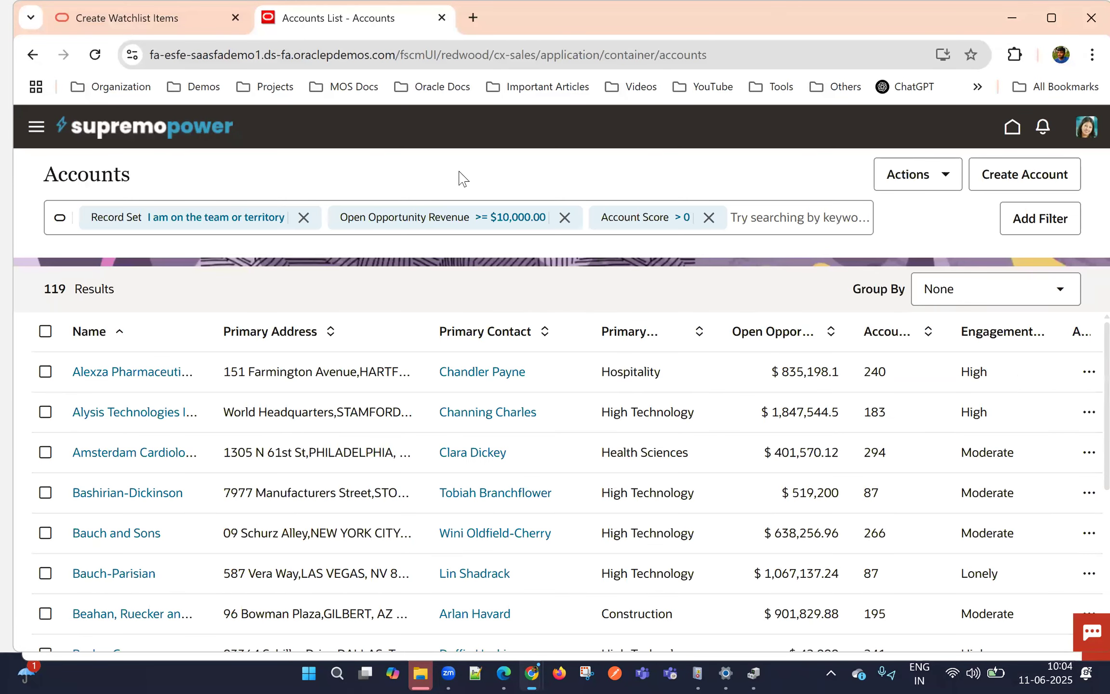
pyautogui.click(814, 203)
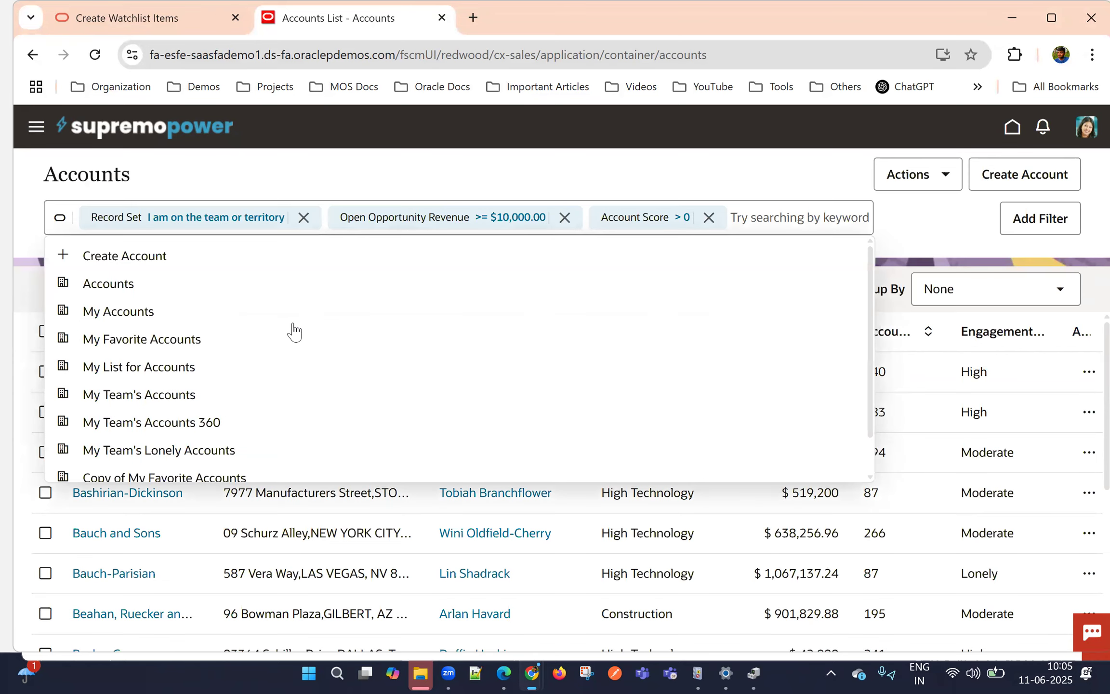
pyautogui.click(248, 342)
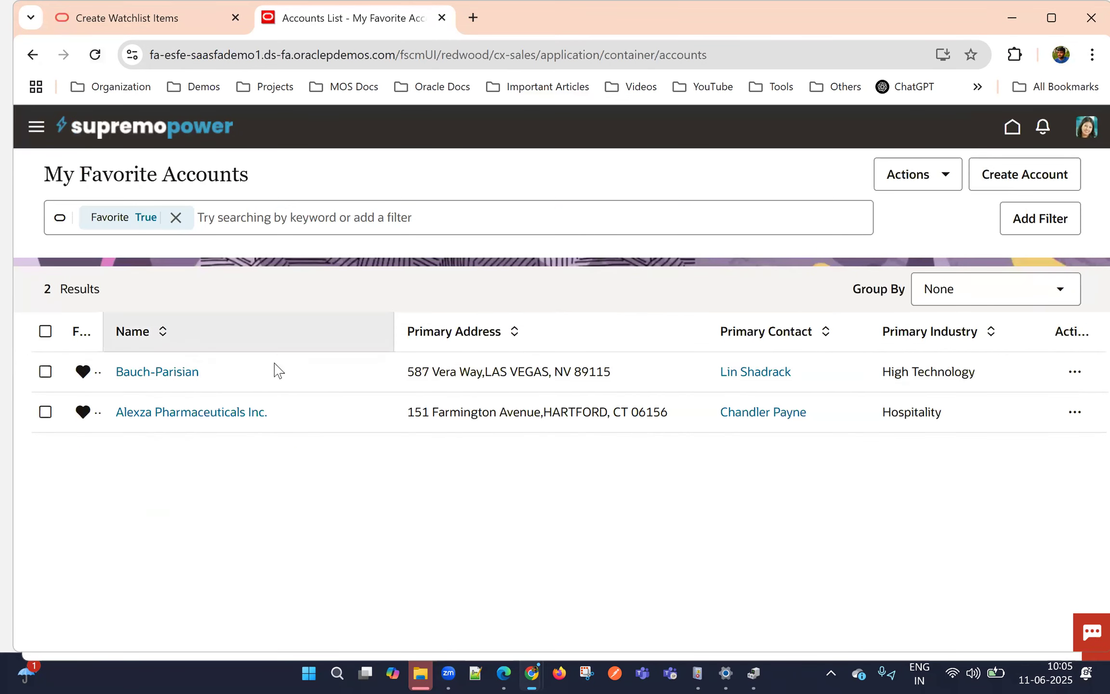
pyautogui.click(30, 125)
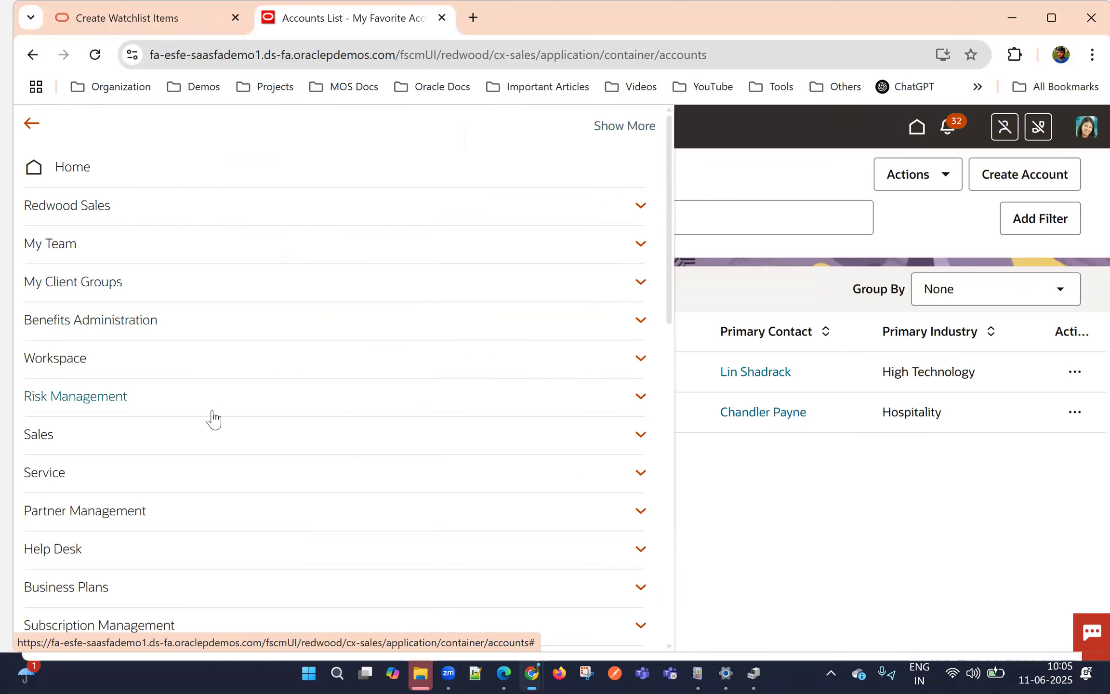
pyautogui.scroll(-5, 575, 366)
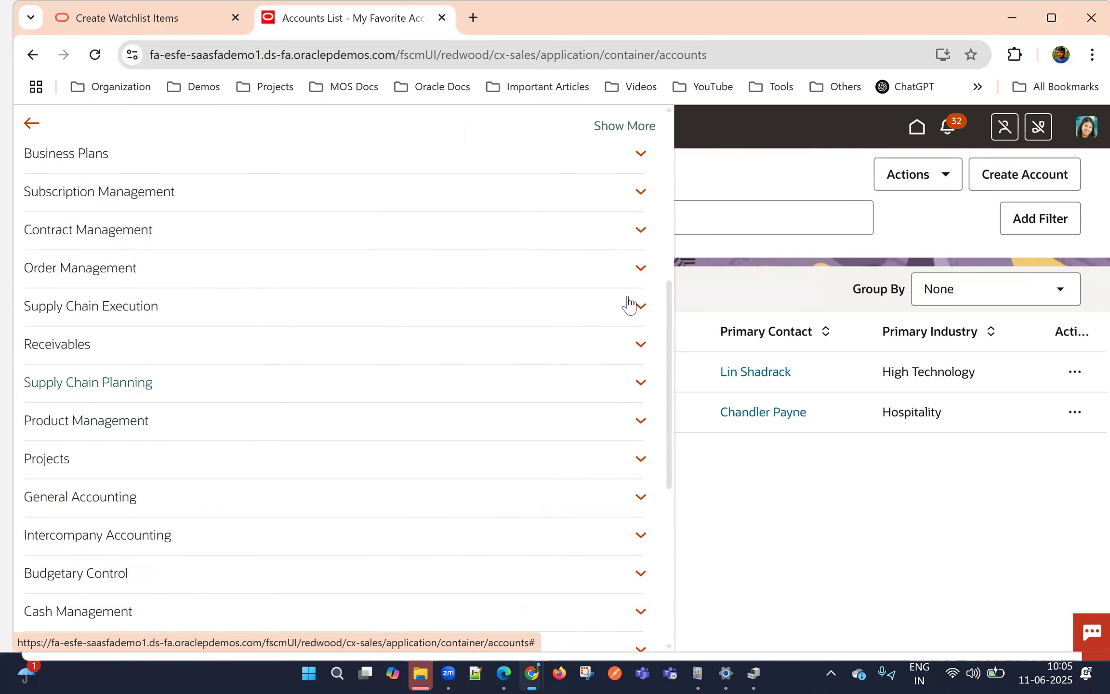
pyautogui.click(807, 175)
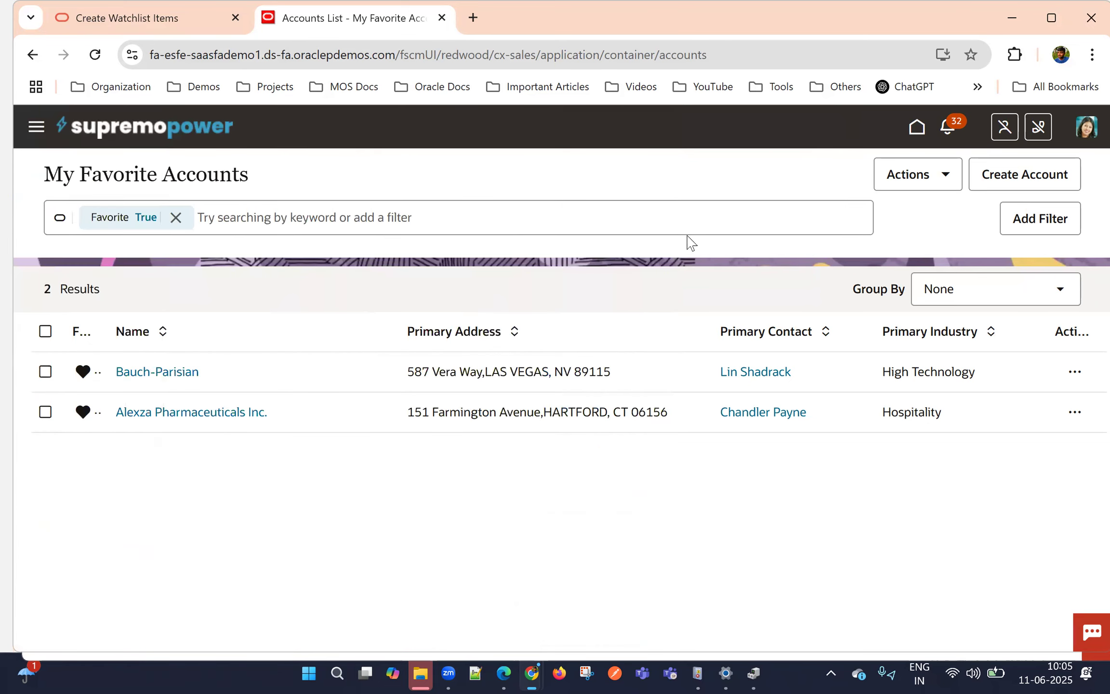